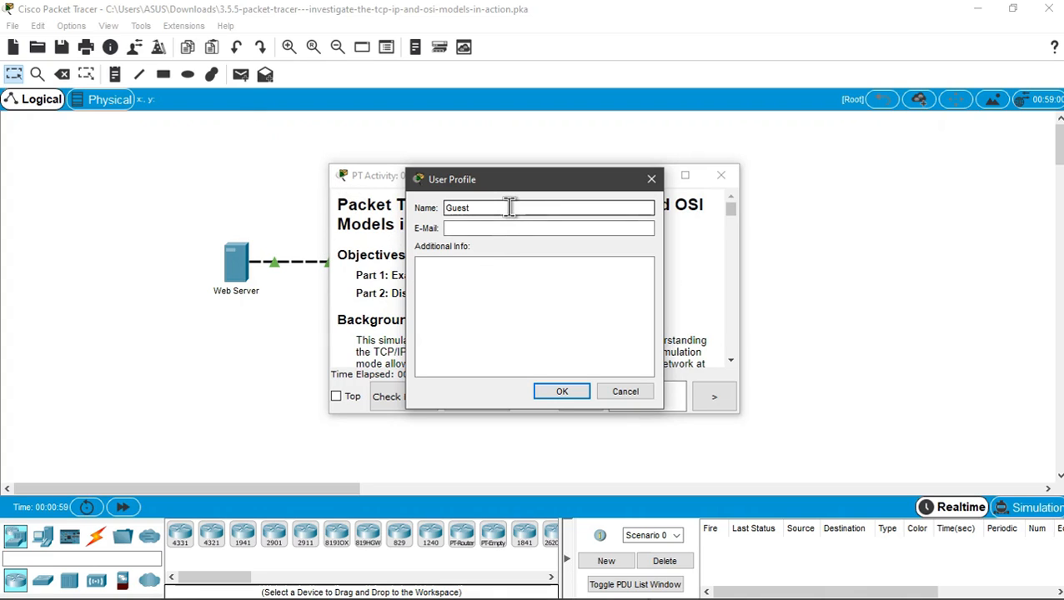
- Fill in the user profile with the user's full name and e-mail address and confirm it
key("BackSpace")
key("BackSpace")
key("BackSpace")
key("BackSpace")
left_click(559, 227)
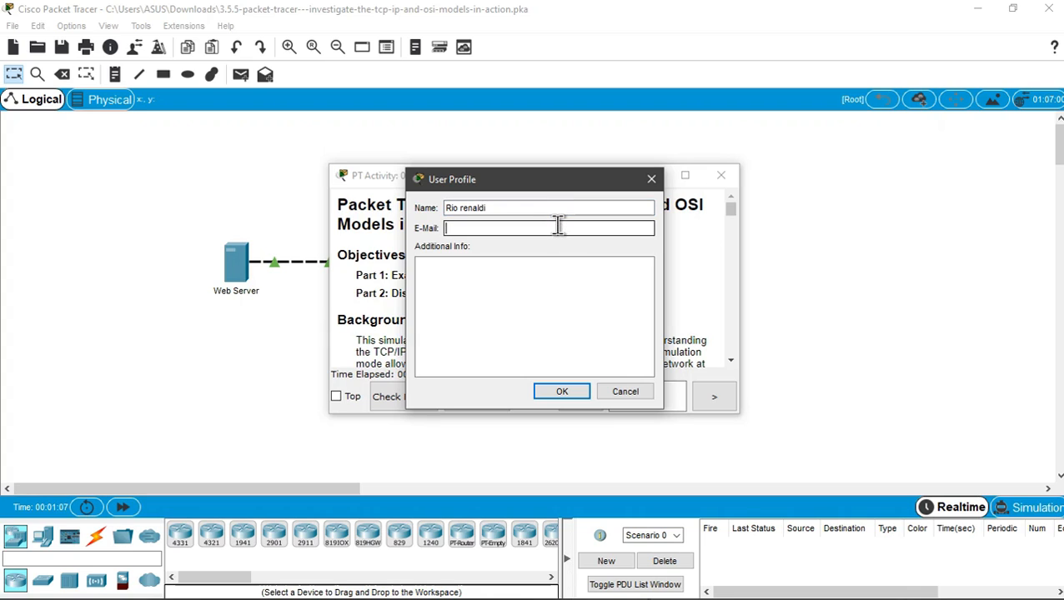
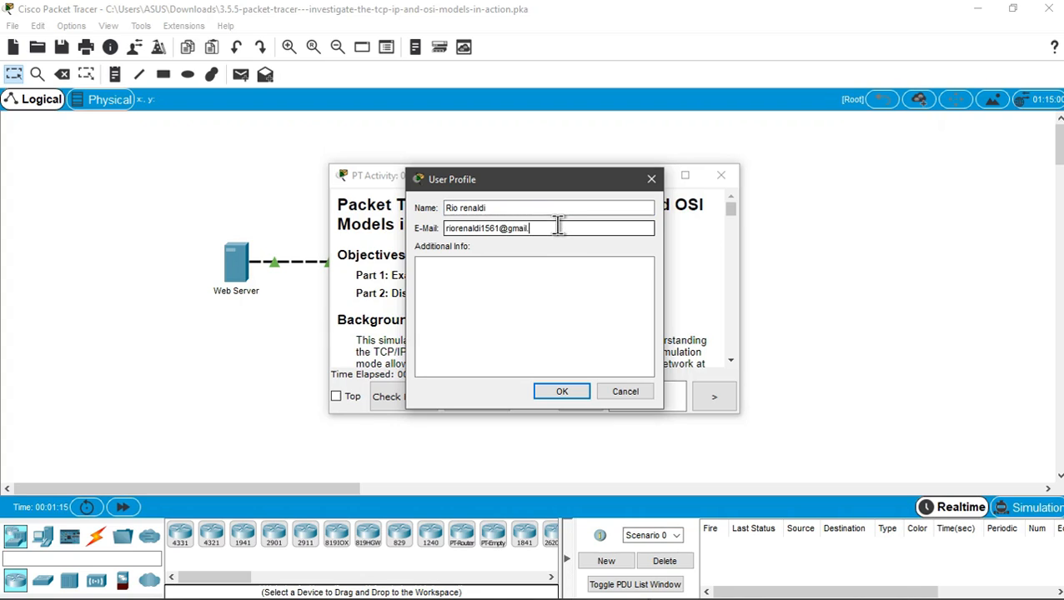
left_click(581, 409)
- Arrange the Packet Tracer workspace and the activity instructions window side by side
left_click(571, 319)
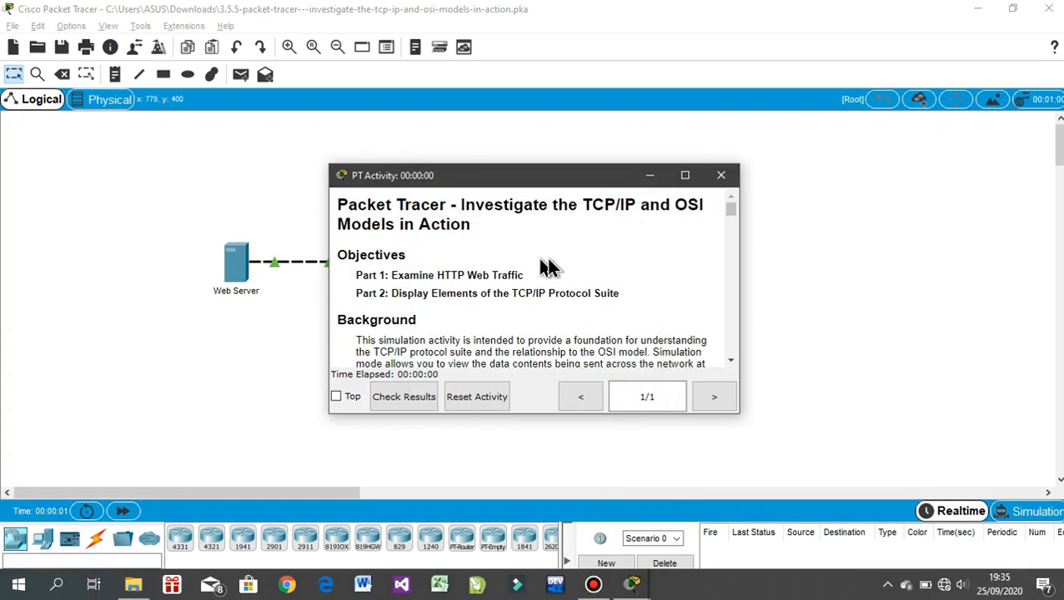
left_click_drag(551, 179, 809, 25)
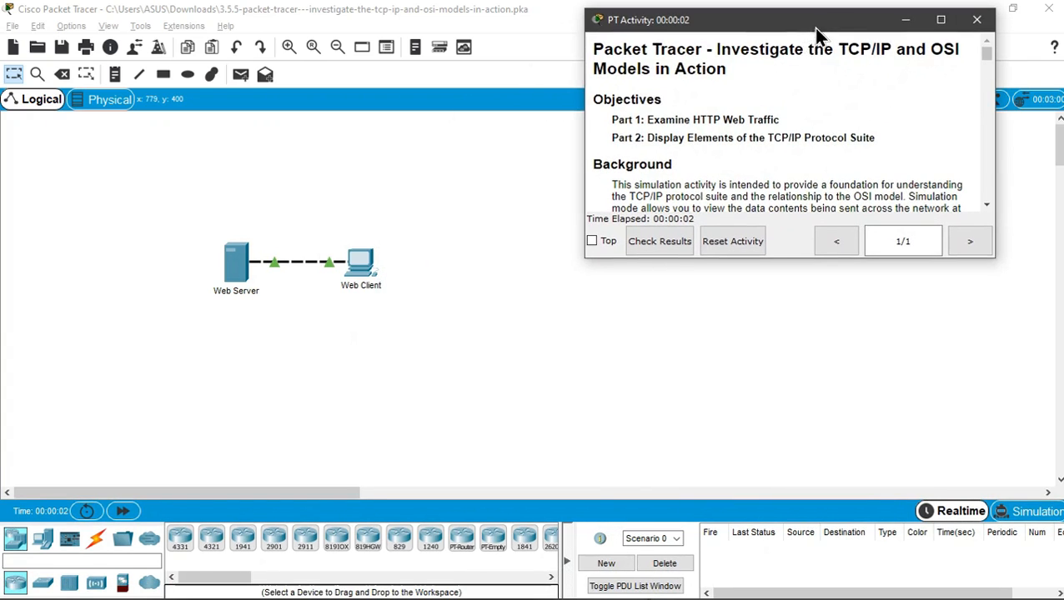
left_click_drag(798, 258, 810, 578)
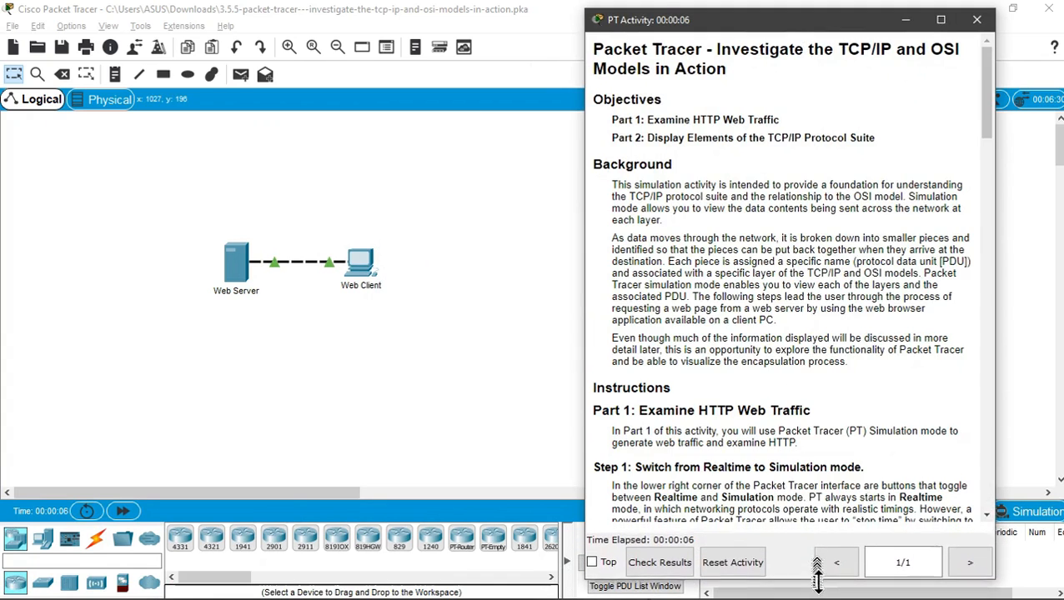
left_click(581, 354)
left_click(1013, 8)
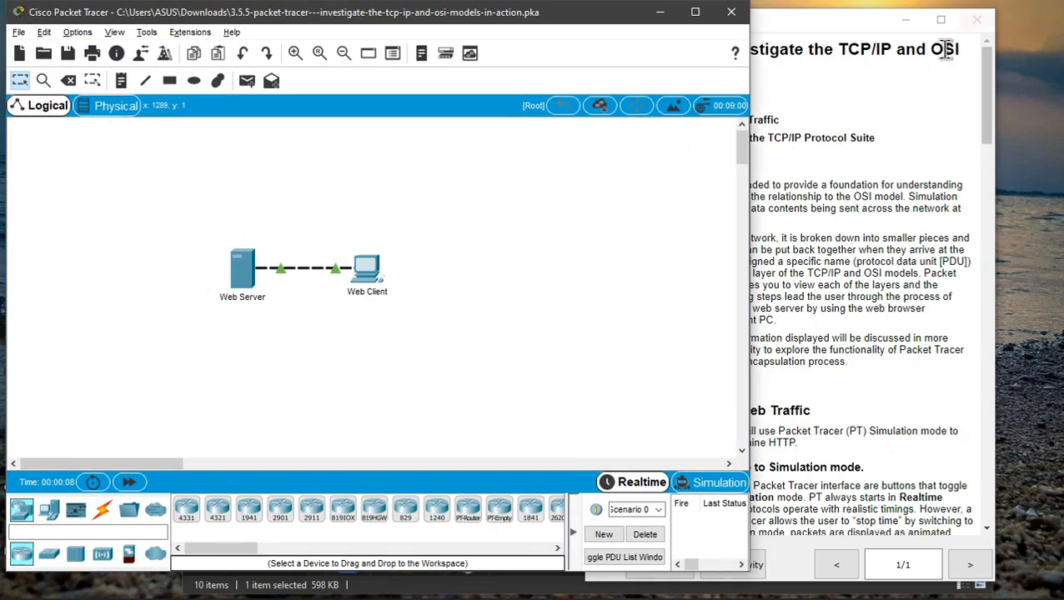
left_click_drag(750, 120, 642, 120)
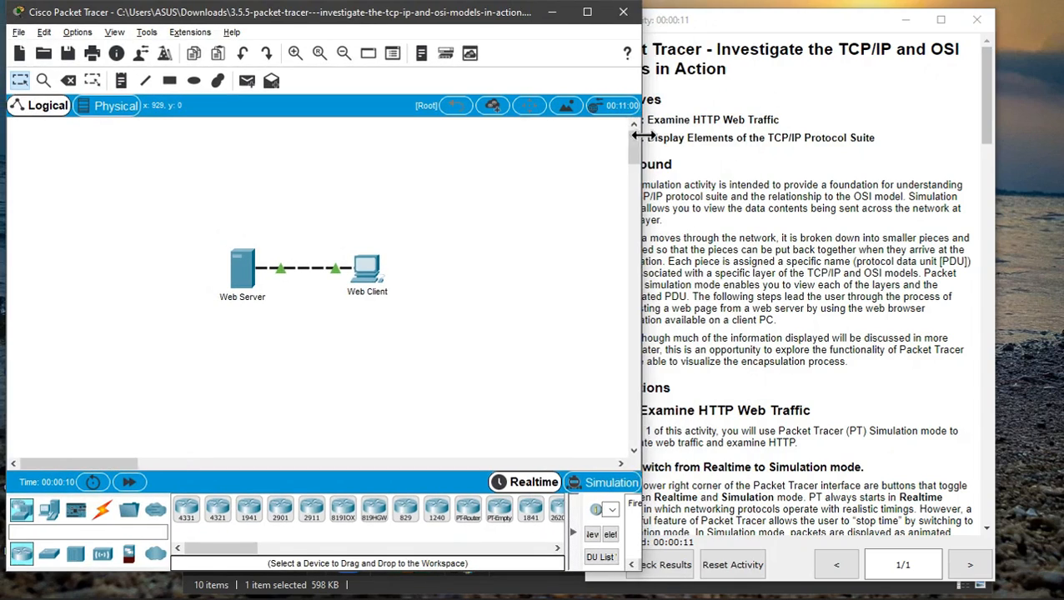
left_click_drag(810, 27, 875, 16)
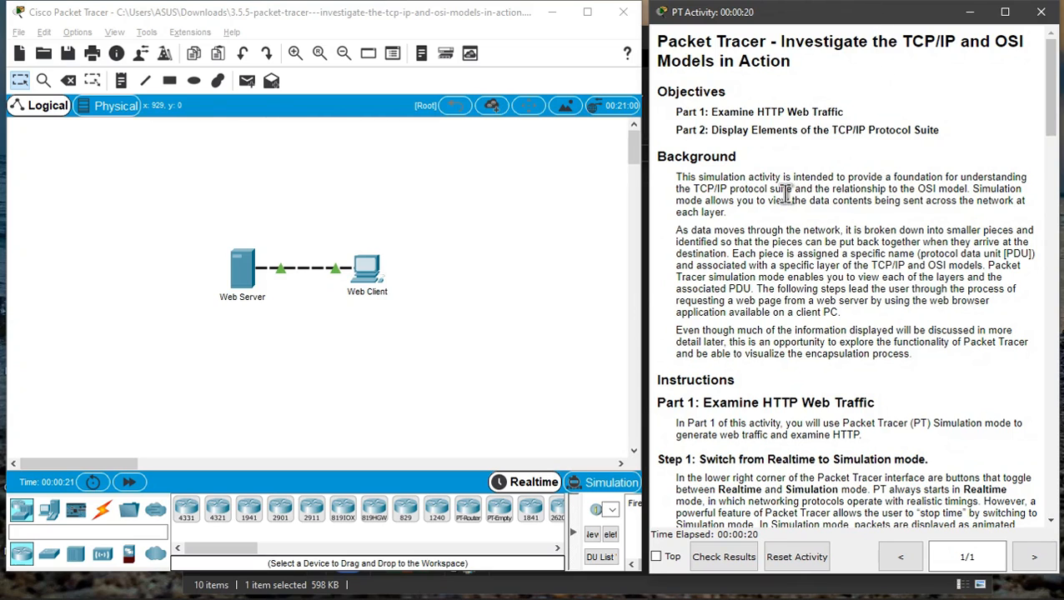
- Switch the workspace from Realtime to Simulation mode
scroll(802, 260, "down", 5)
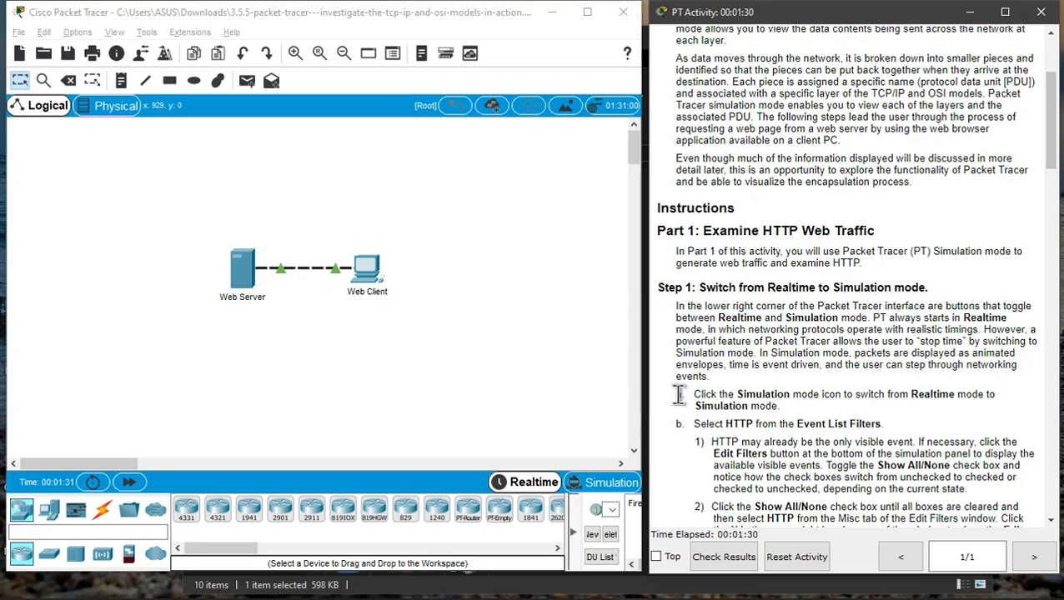
left_click_drag(679, 395, 794, 414)
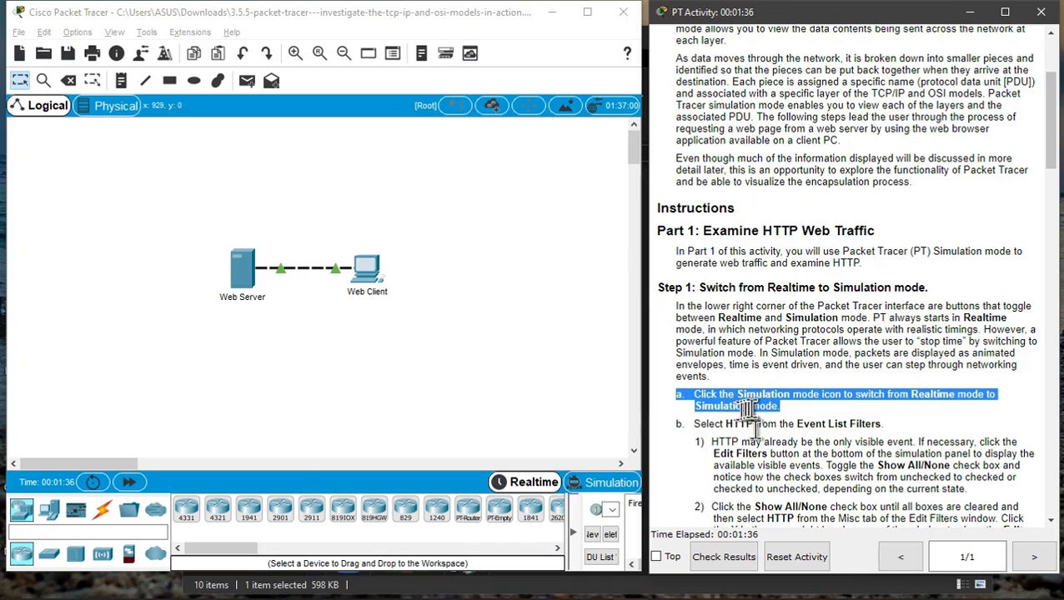
left_click(826, 415)
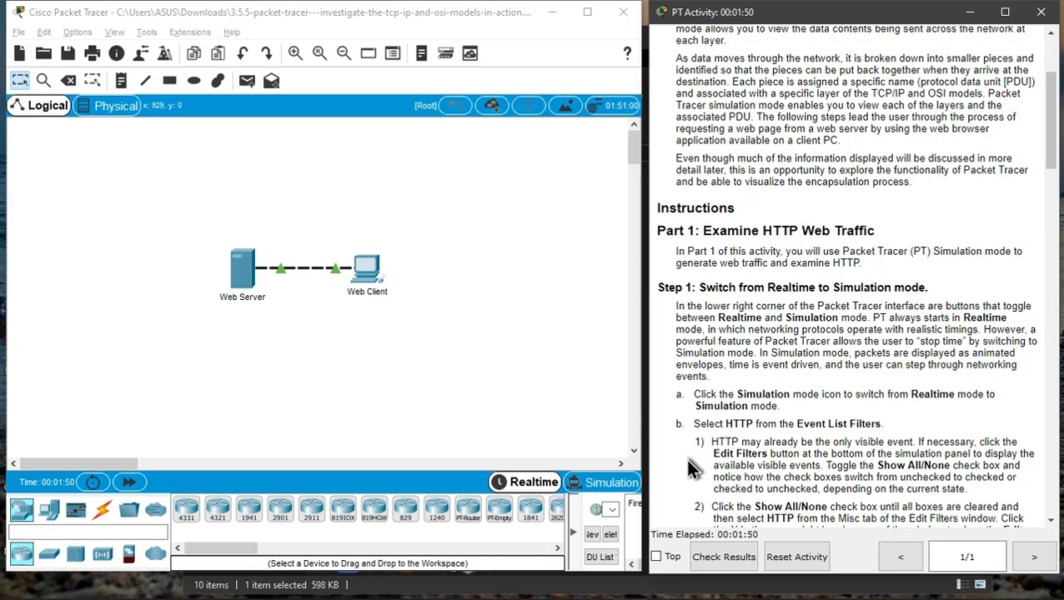
left_click(602, 484)
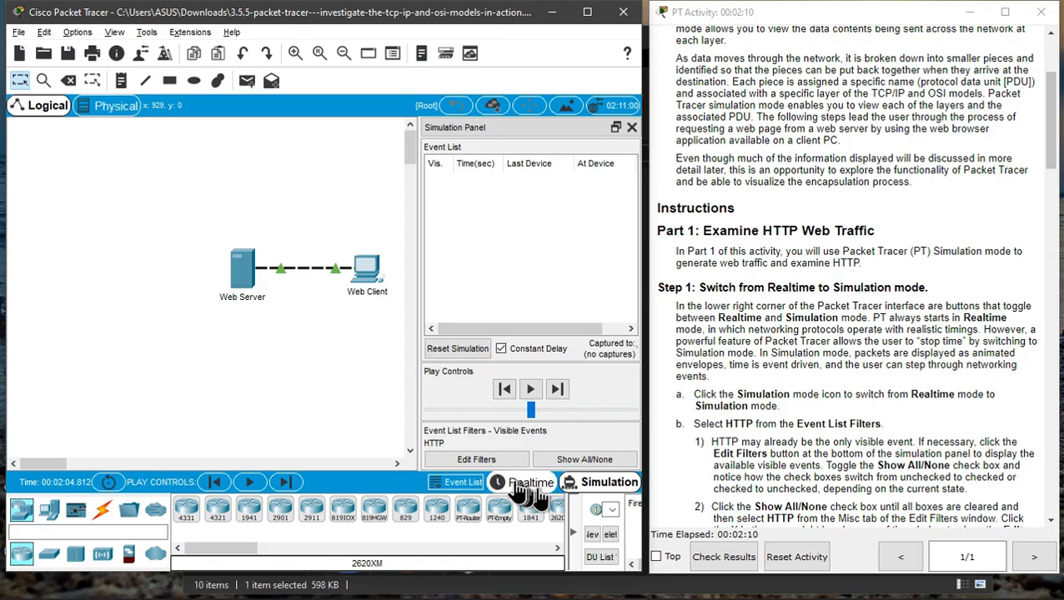
- Set the event list filters to show only HTTP events and close the filter window
left_click(470, 467)
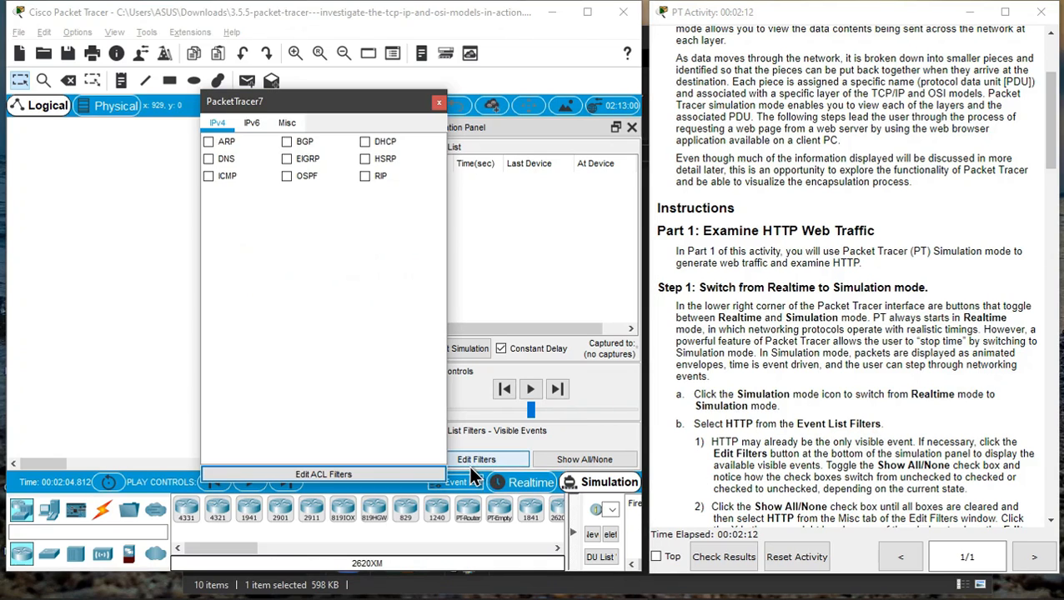
left_click(289, 123)
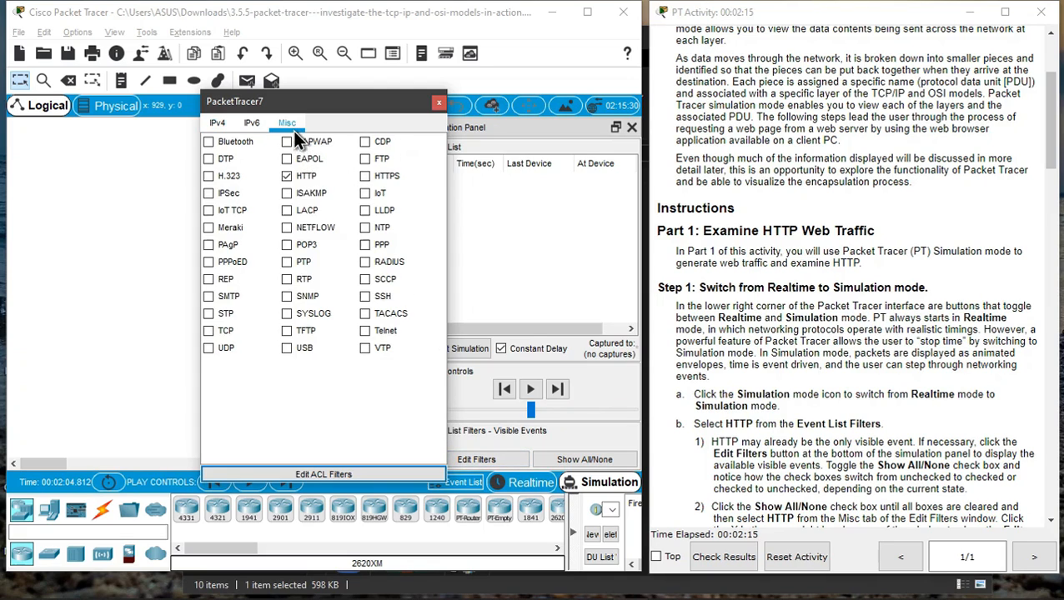
left_click(283, 177)
left_click(288, 177)
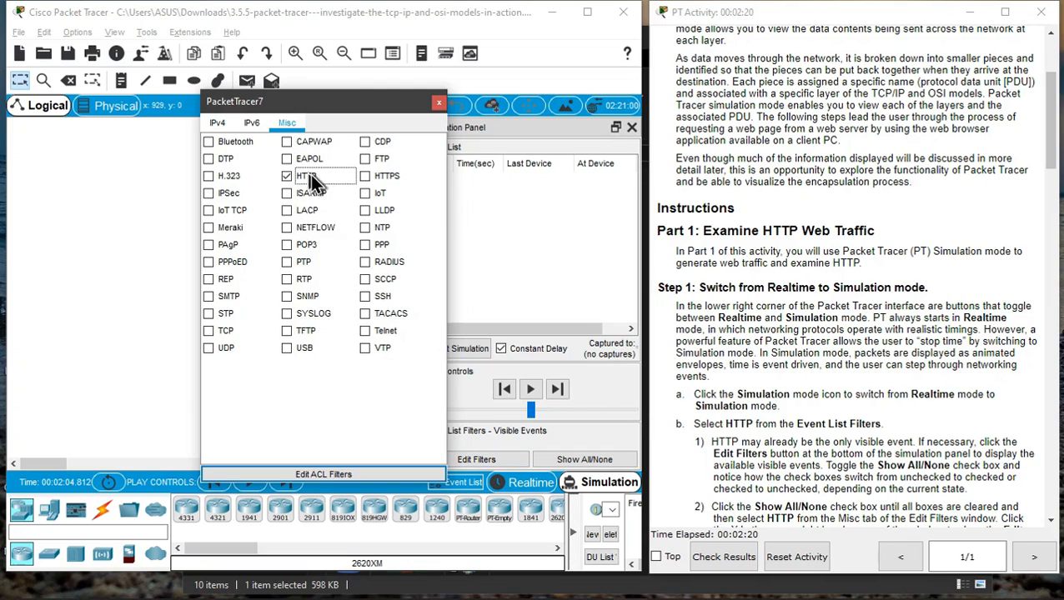
left_click(441, 104)
- Open the Web Client device's configuration window
scroll(805, 426, "down", 10)
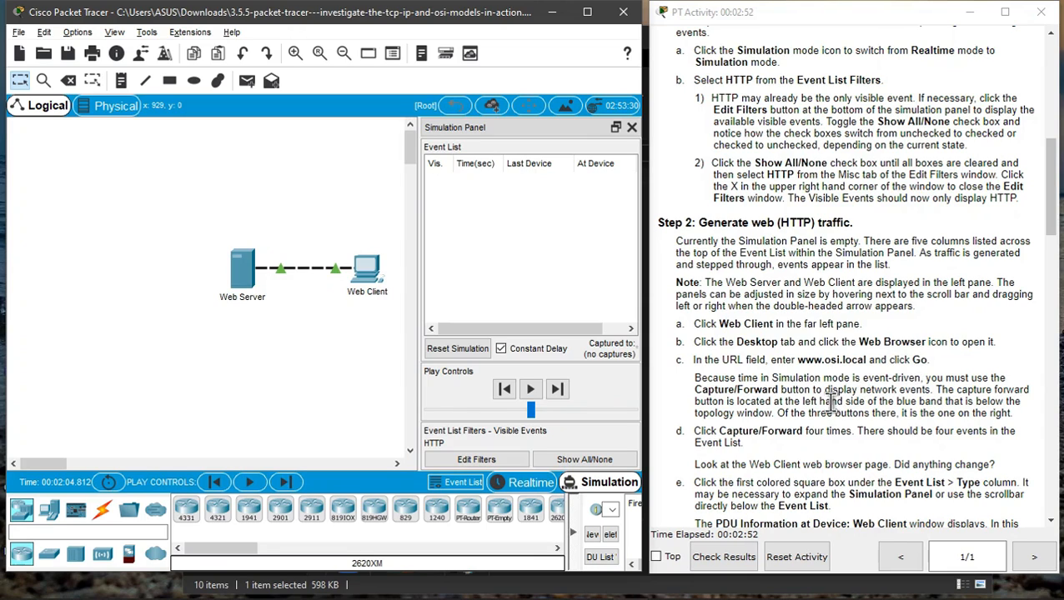
left_click(681, 325)
left_click_drag(681, 325, 868, 331)
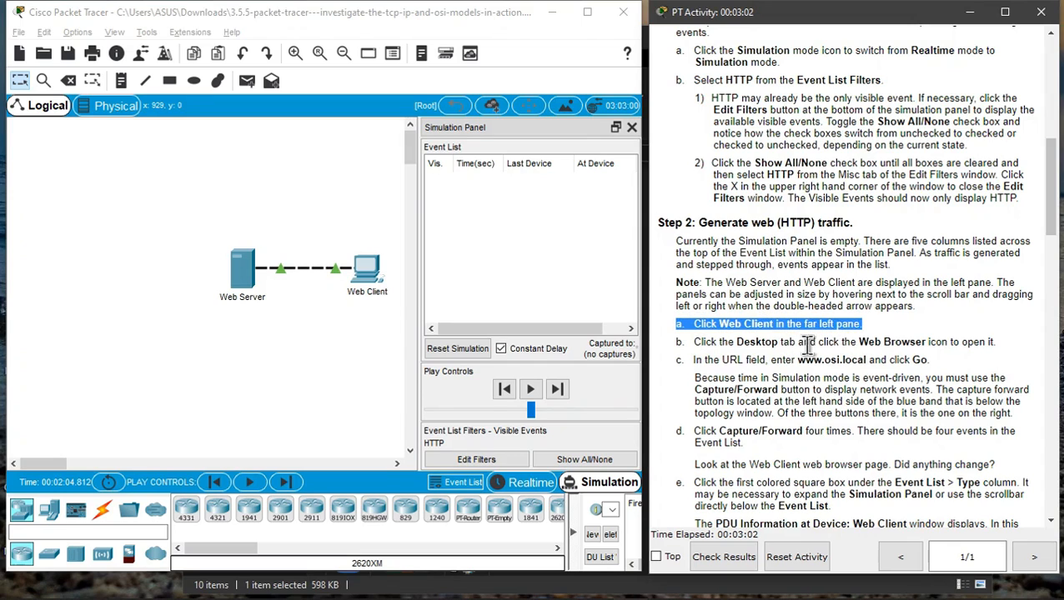
left_click(404, 367)
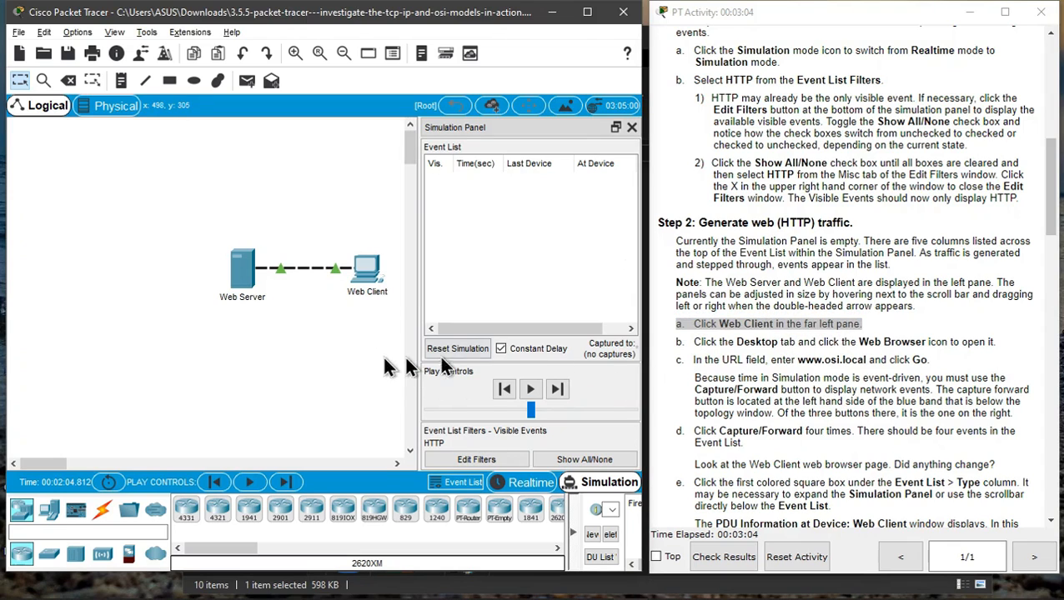
left_click(375, 286)
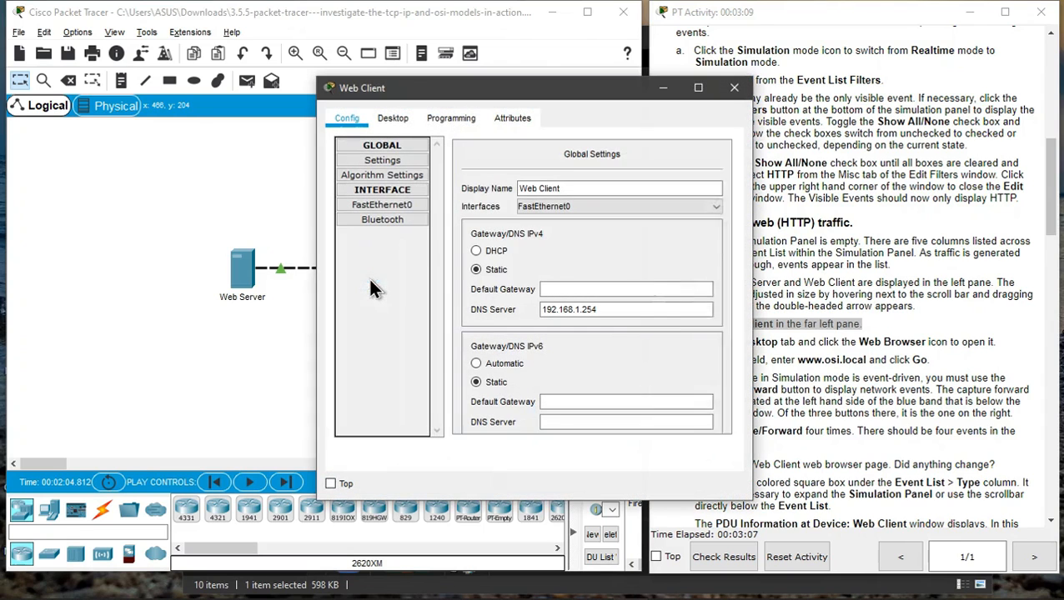
left_click_drag(553, 102, 391, 103)
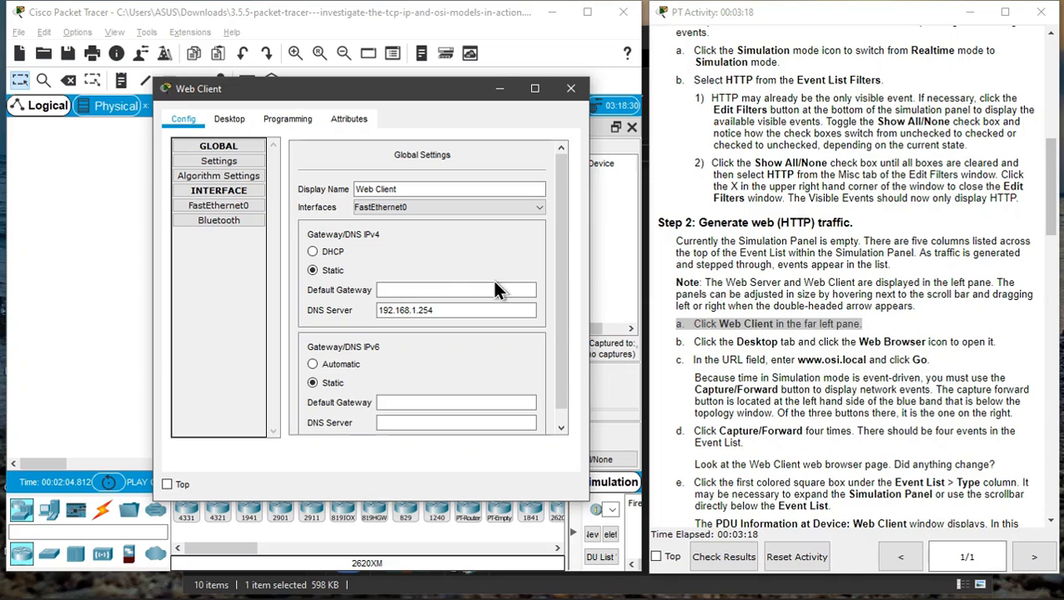
left_click(239, 124)
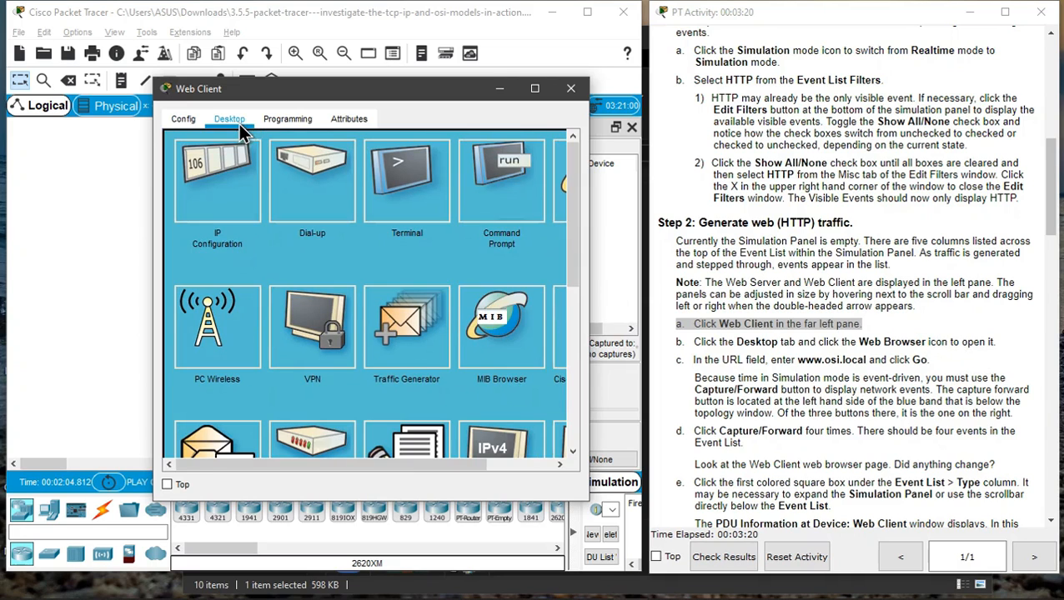
left_click_drag(406, 464, 472, 465)
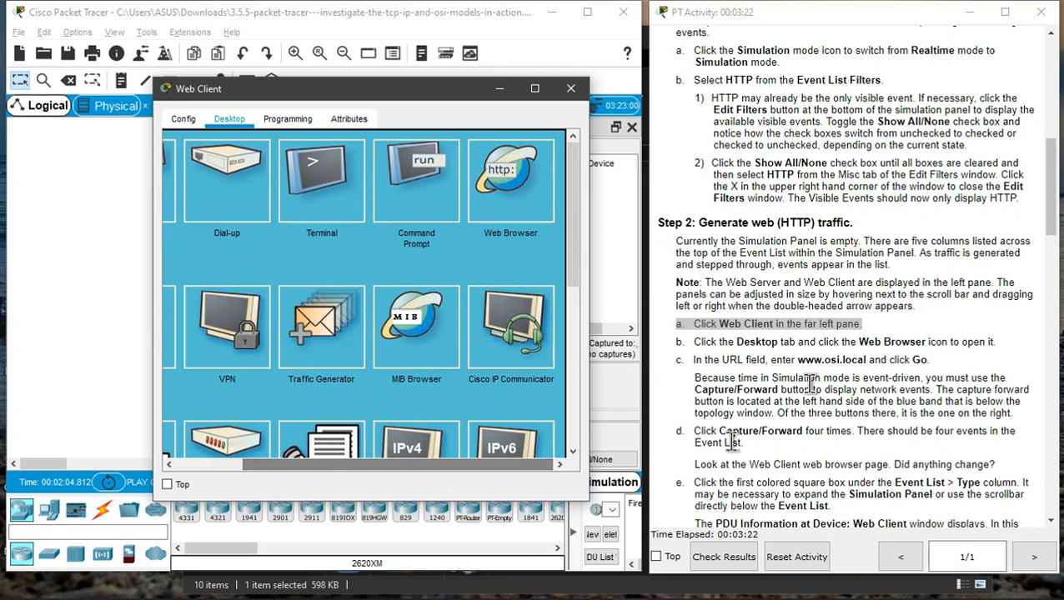
left_click(500, 190)
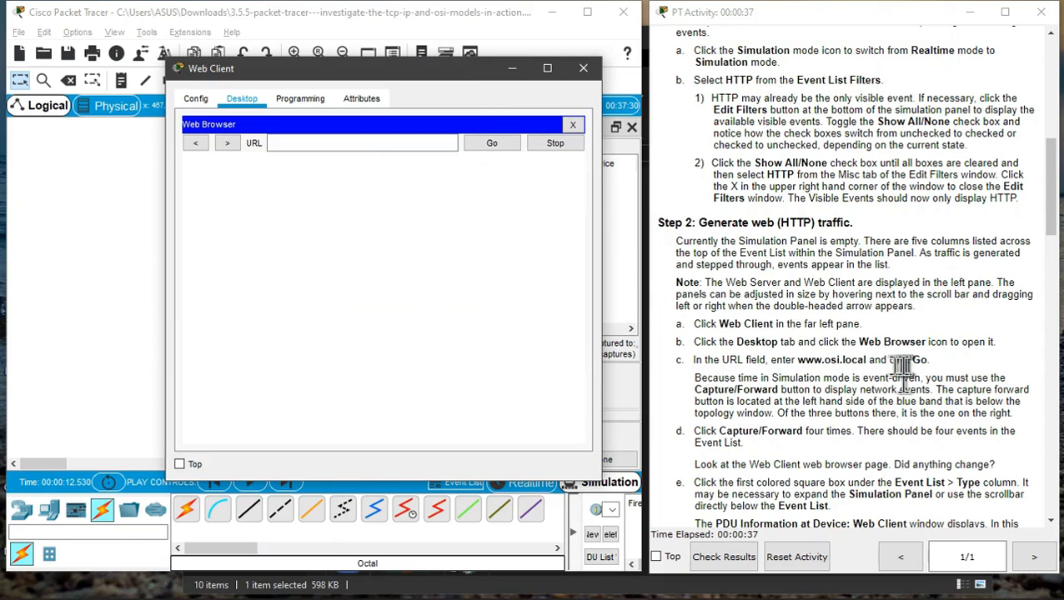
left_click(334, 147)
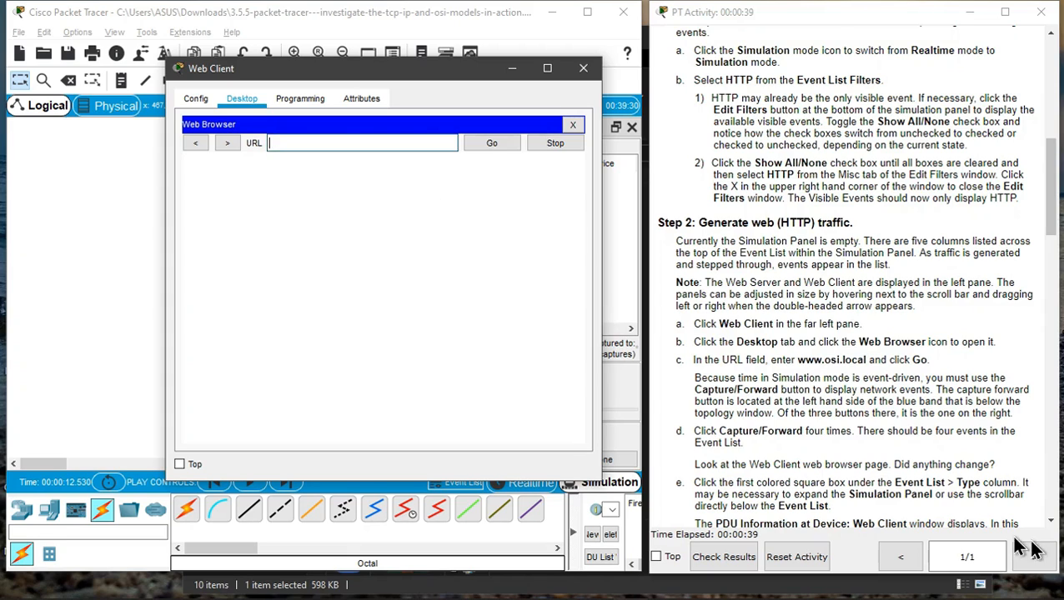
left_click(800, 360)
left_click_drag(800, 360, 869, 359)
key("ctrl+c")
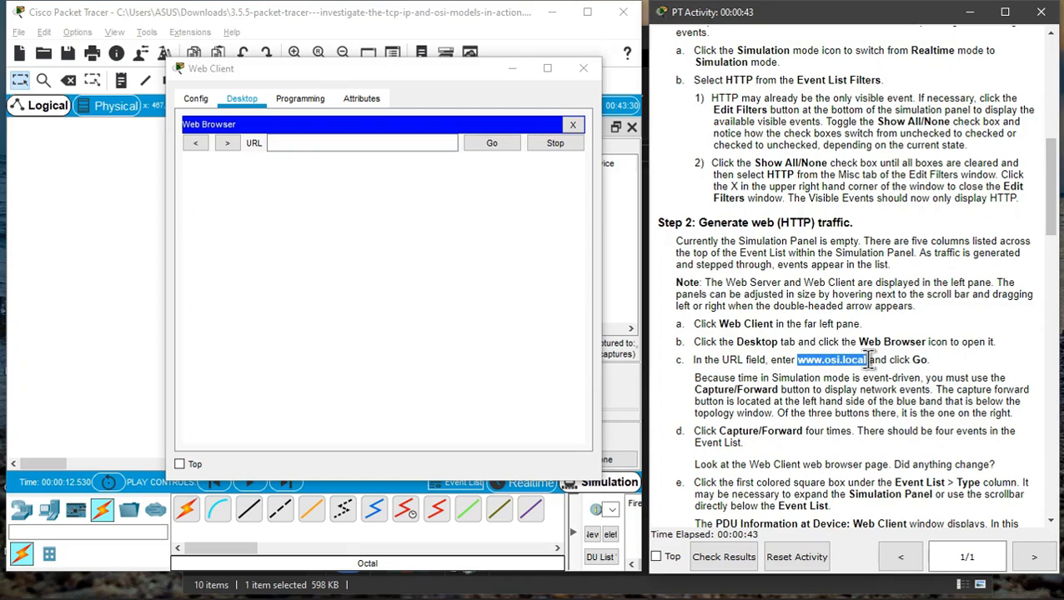
left_click(312, 139)
right_click(313, 136)
left_click(350, 220)
key("BackSpace")
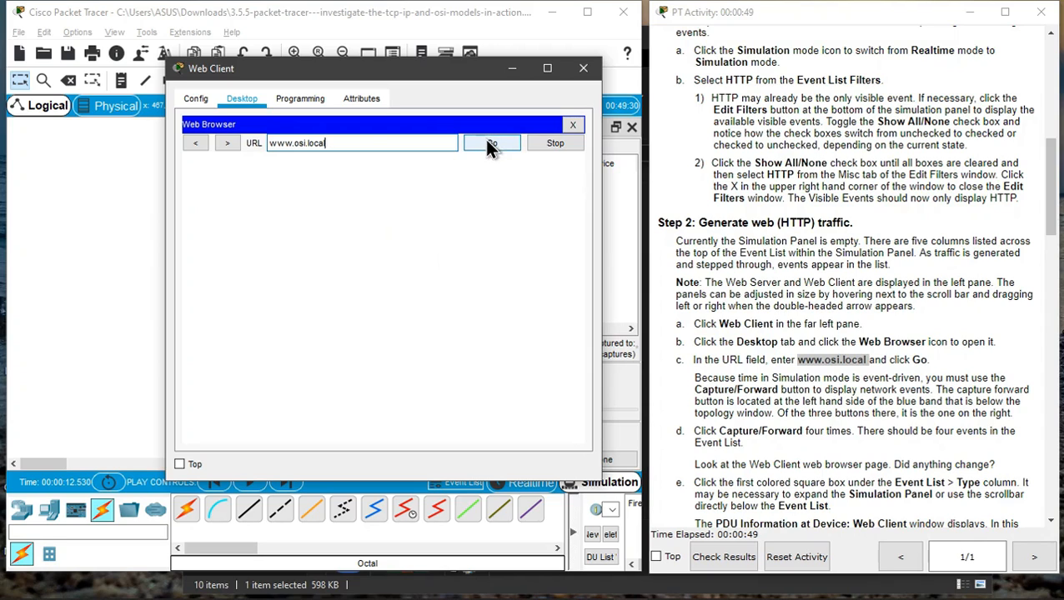
left_click(492, 144)
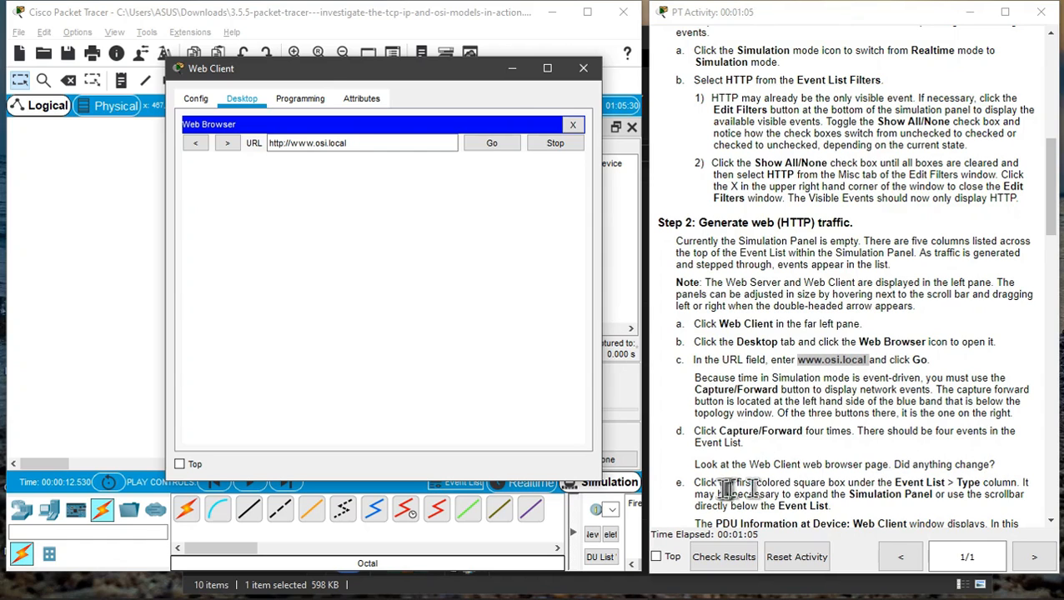
- Close the Web Client window and advance the simulation repeatedly with Capture/Forward
left_click(583, 67)
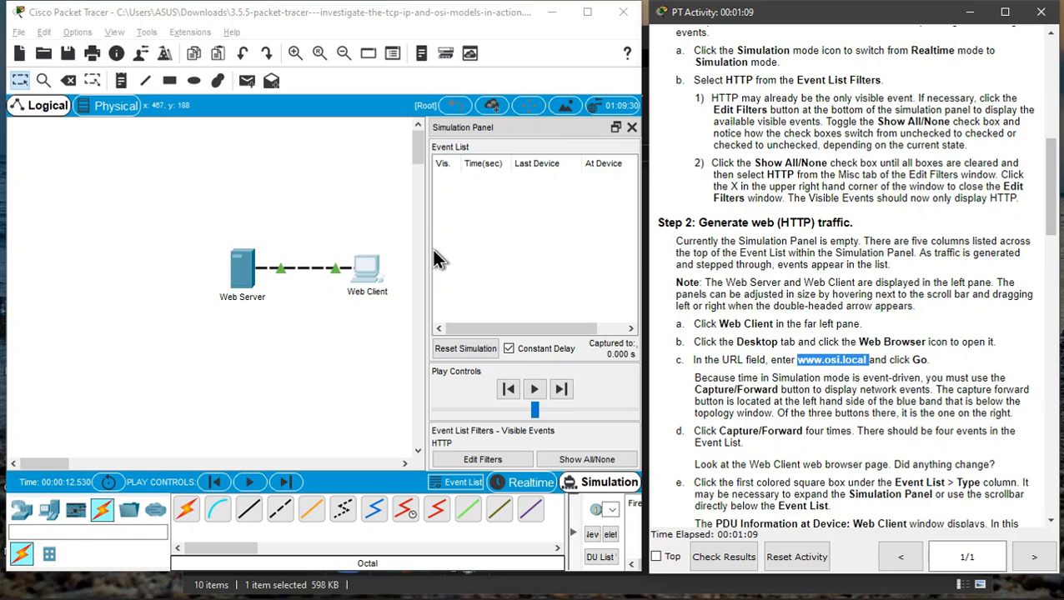
left_click(285, 487)
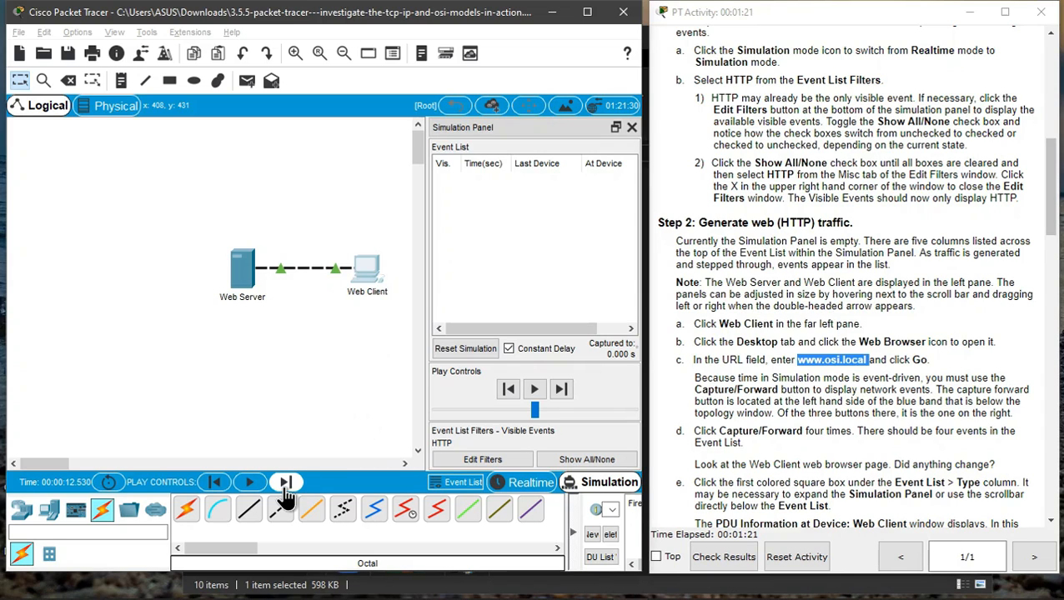
left_click(284, 486)
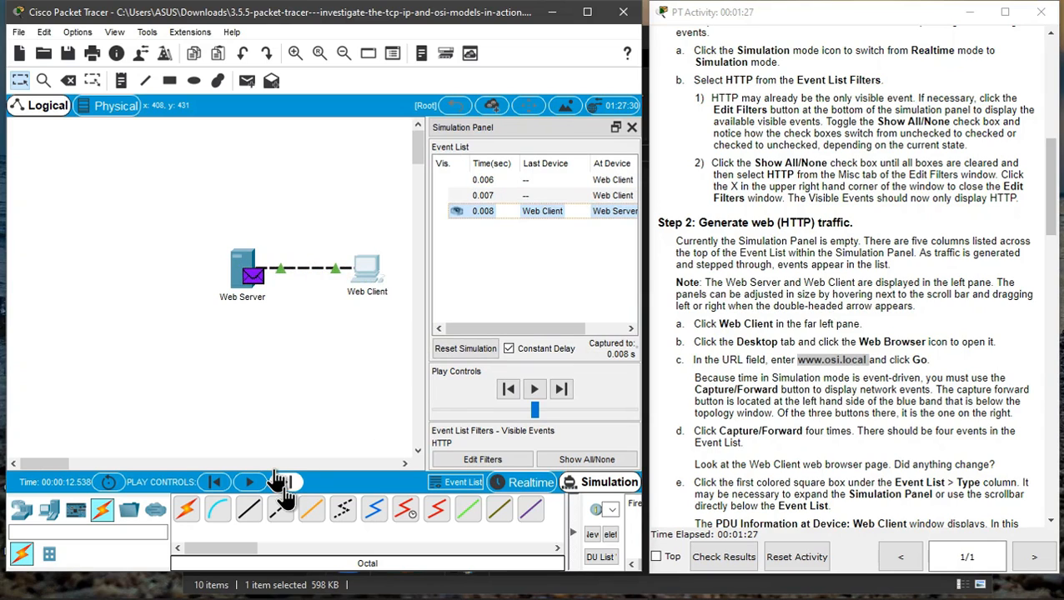
left_click(285, 486)
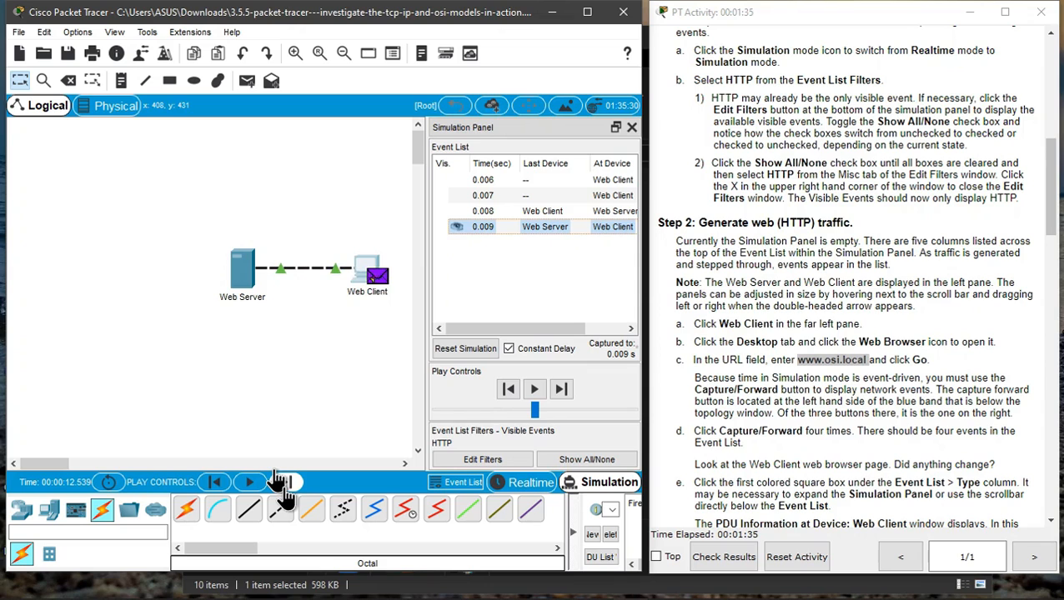
- Widen the Simulation Panel so the event list's Type column is shown
scroll(835, 472, "down", 3)
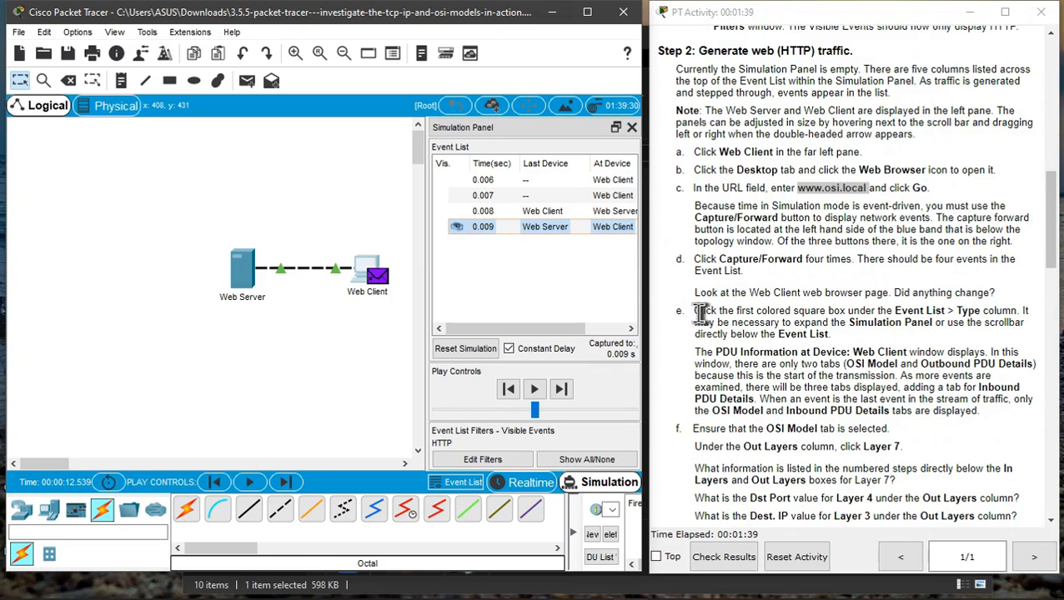
left_click_drag(698, 311, 966, 322)
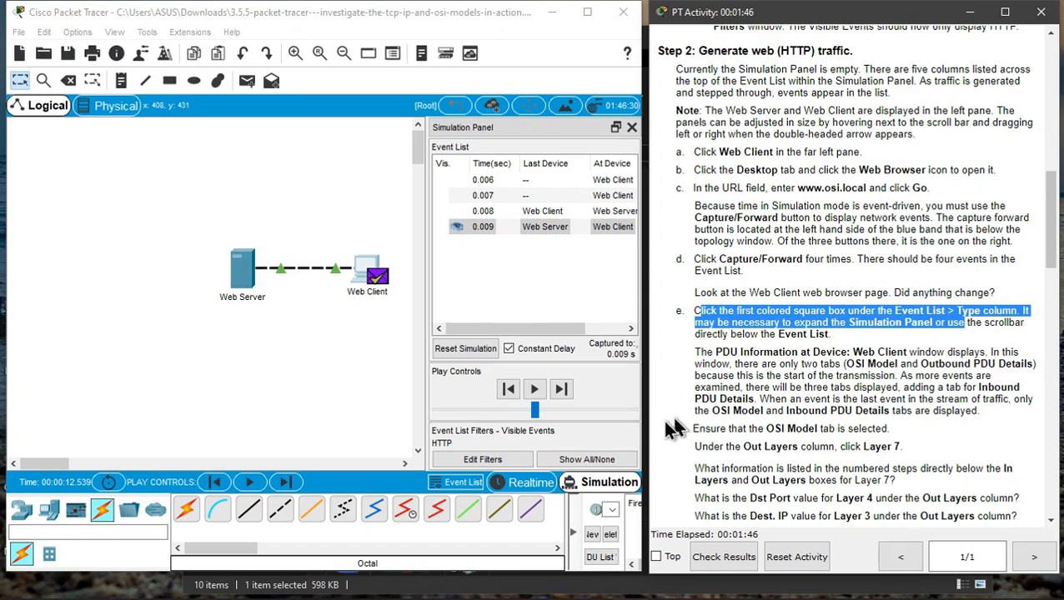
left_click(608, 423)
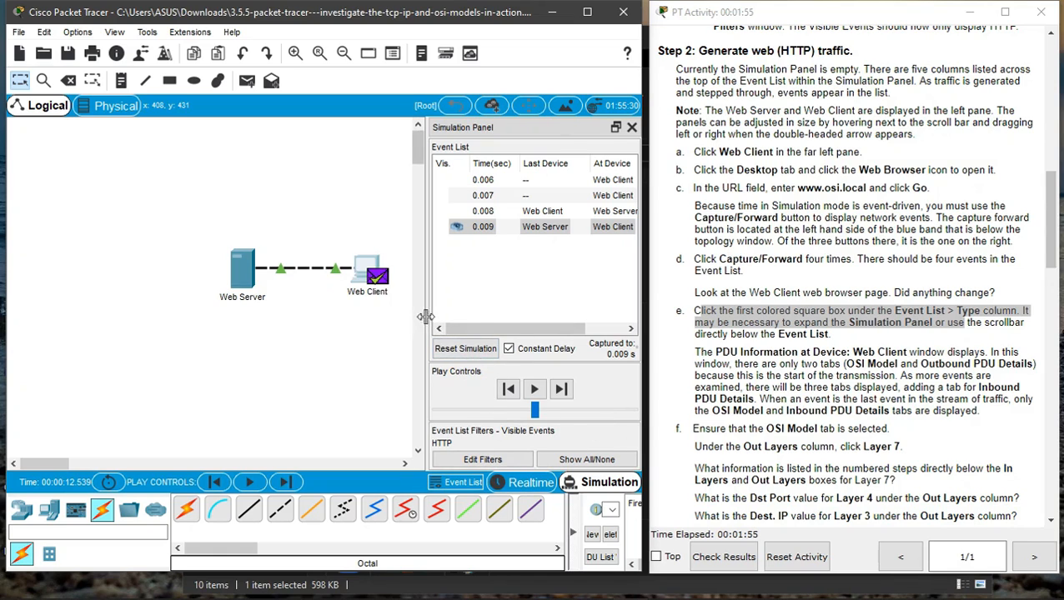
left_click_drag(426, 316, 350, 321)
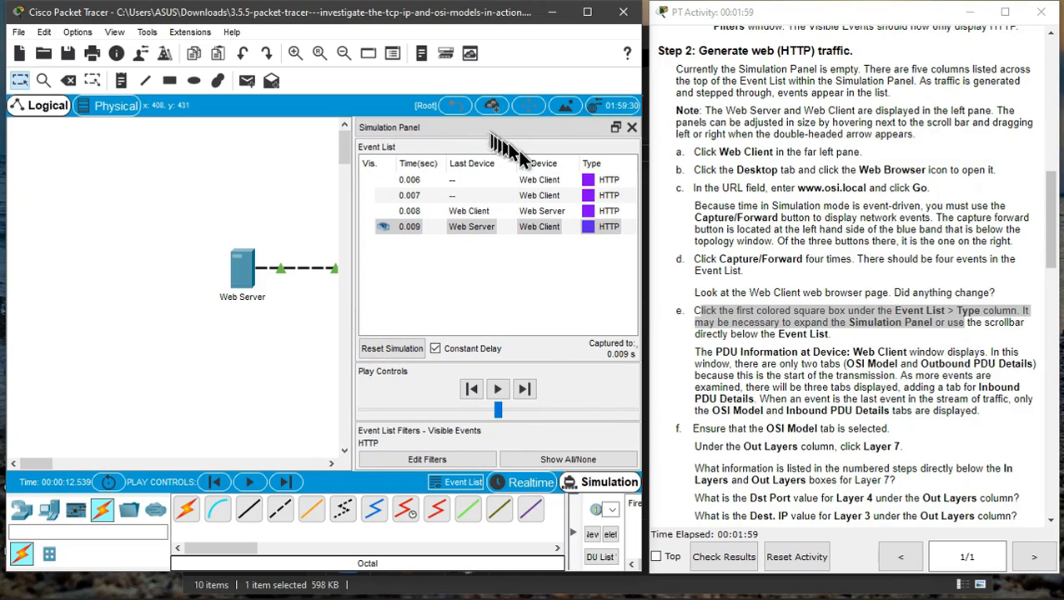
- Open the PDU information for the first HTTP event and inspect its Out Layers 4 and 3 descriptions
left_click(587, 181)
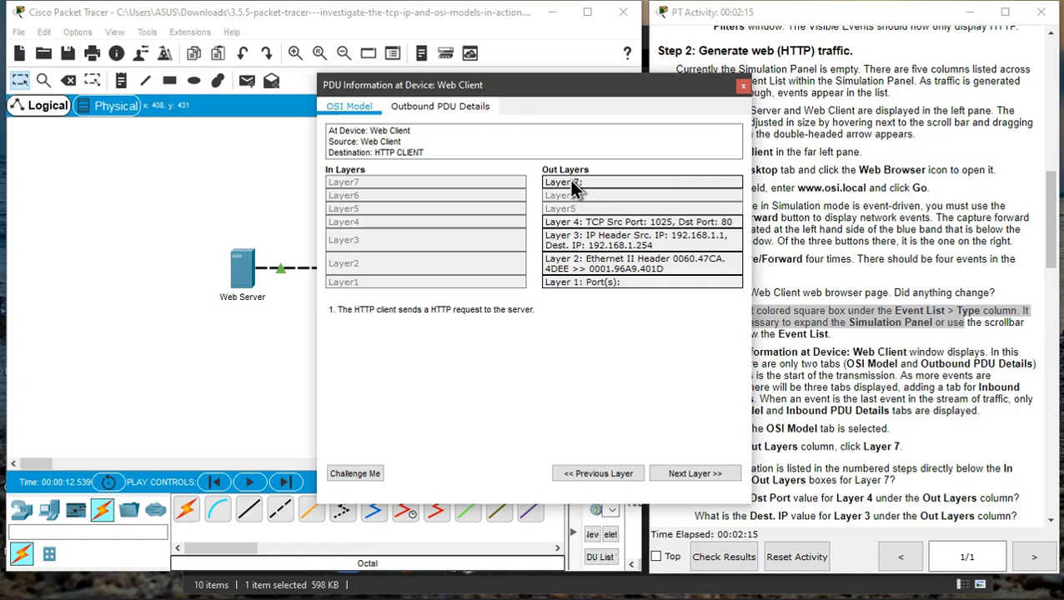
left_click_drag(543, 91, 383, 59)
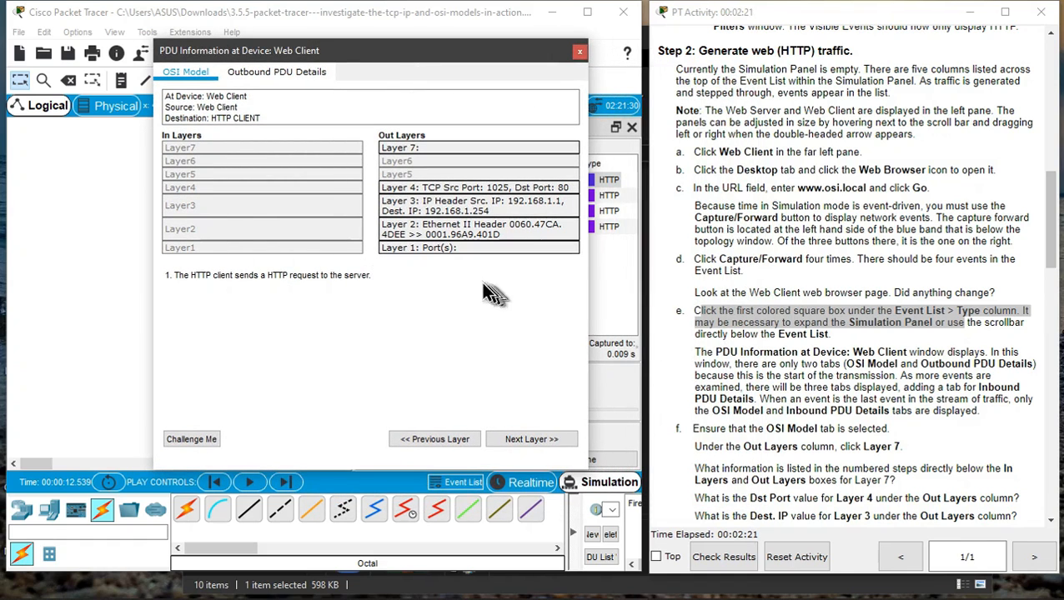
left_click(452, 189)
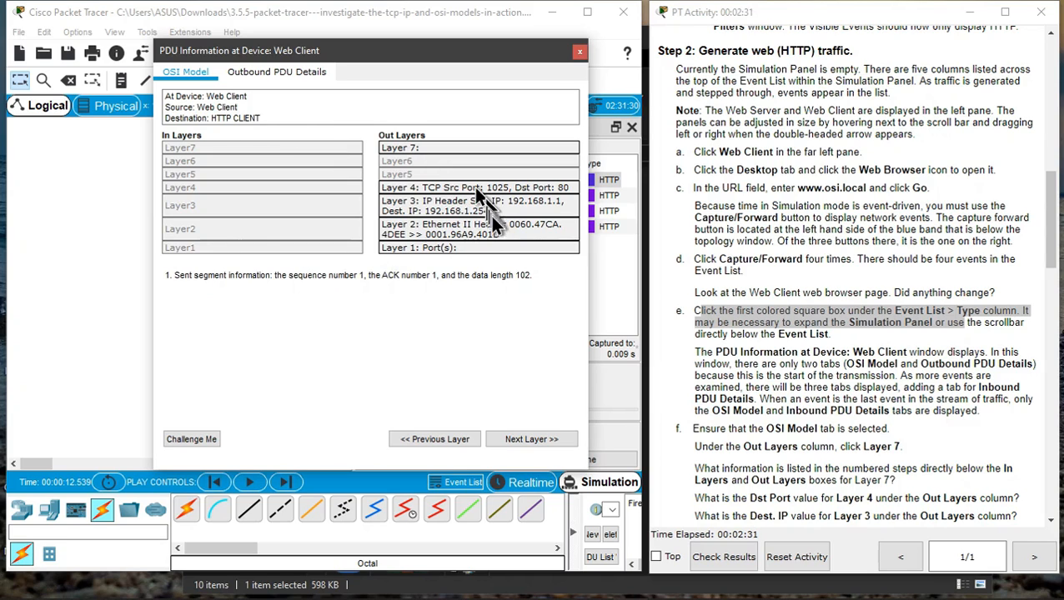
left_click(454, 205)
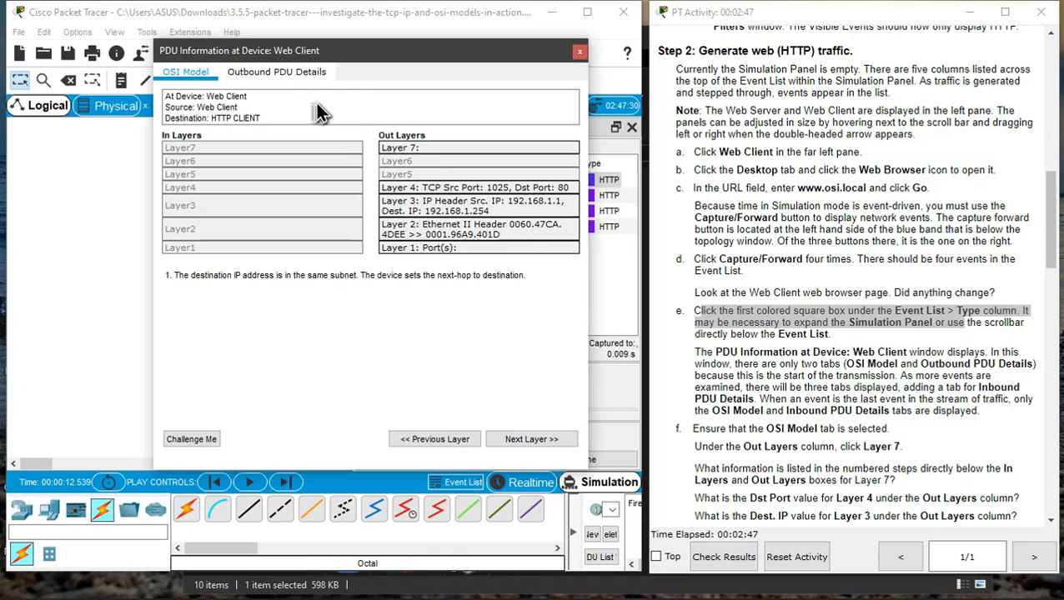
- Compare the Outbound PDU Details with the OSI Model tab, then inspect Out Layers 2 and 1
left_click(296, 78)
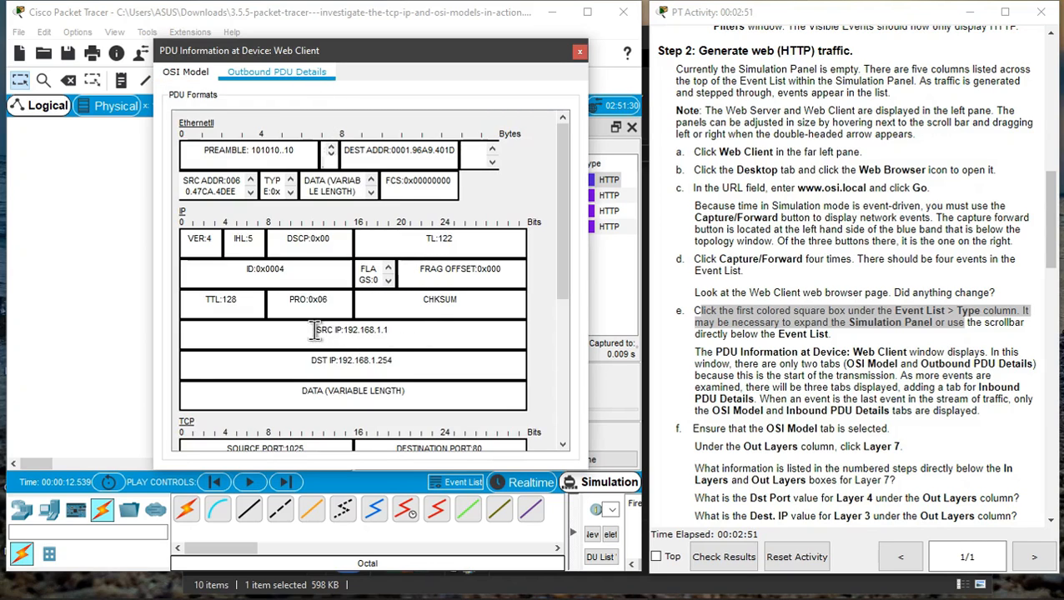
left_click_drag(317, 330, 398, 331)
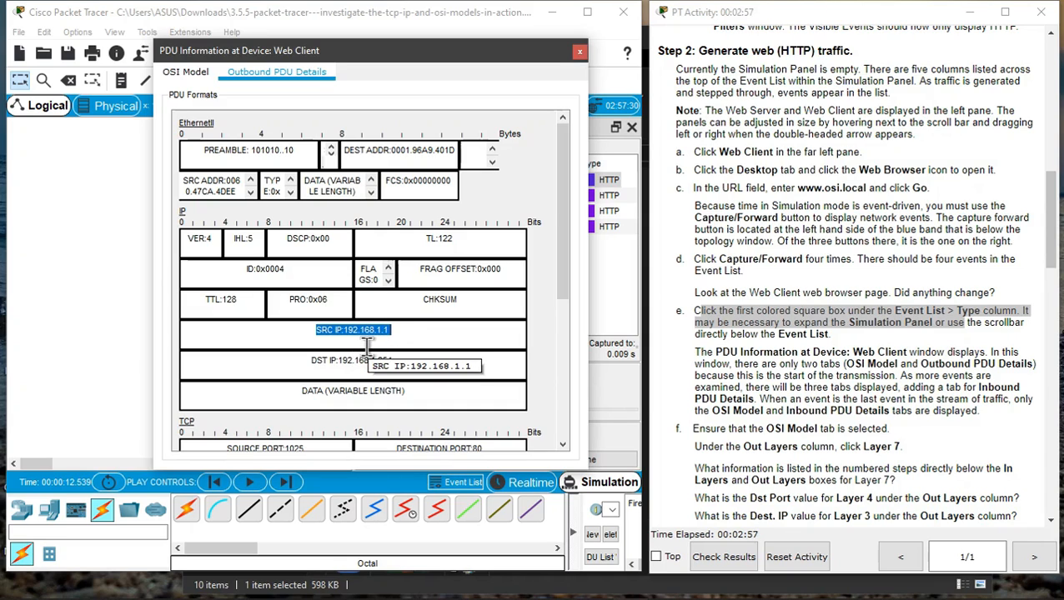
left_click(194, 72)
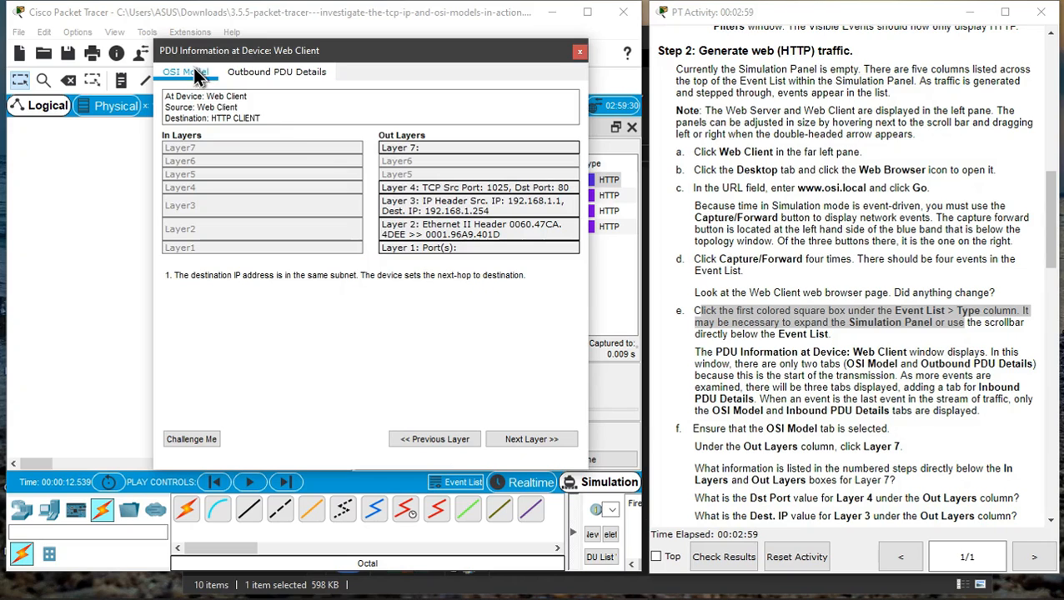
left_click(439, 231)
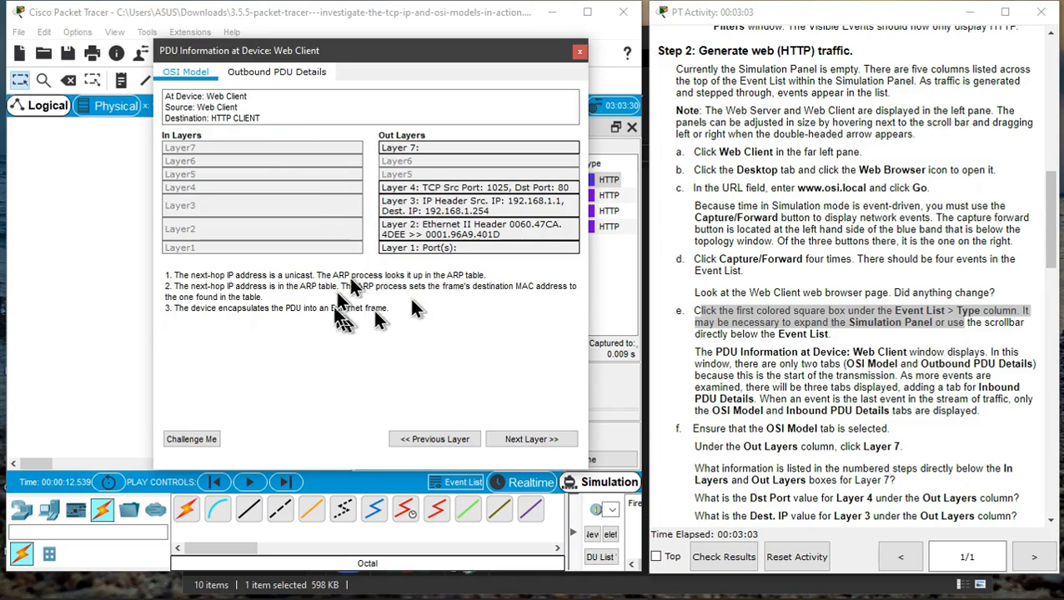
left_click(437, 249)
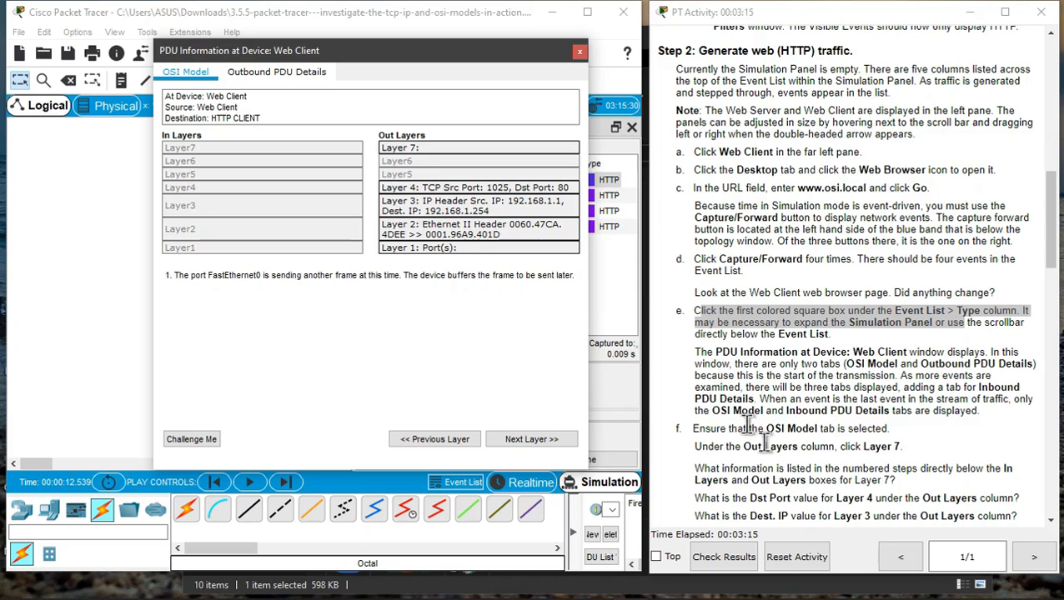
- Scroll the activity instructions to step f and highlight its first two instructions
scroll(745, 424, "down", 3)
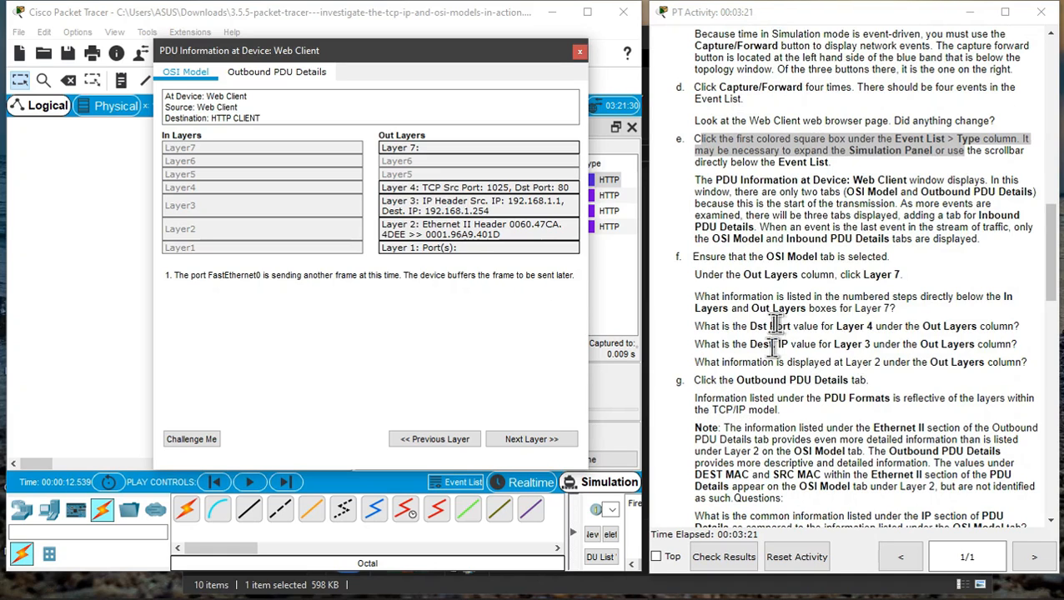
left_click(693, 257)
left_click_drag(693, 257, 889, 257)
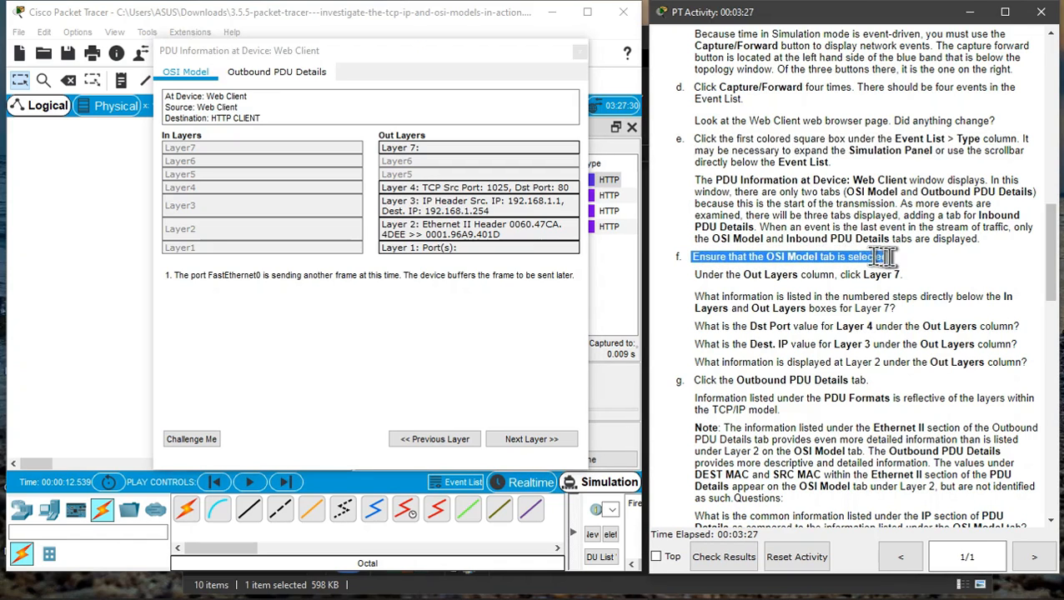
left_click(888, 256)
left_click_drag(703, 278, 918, 278)
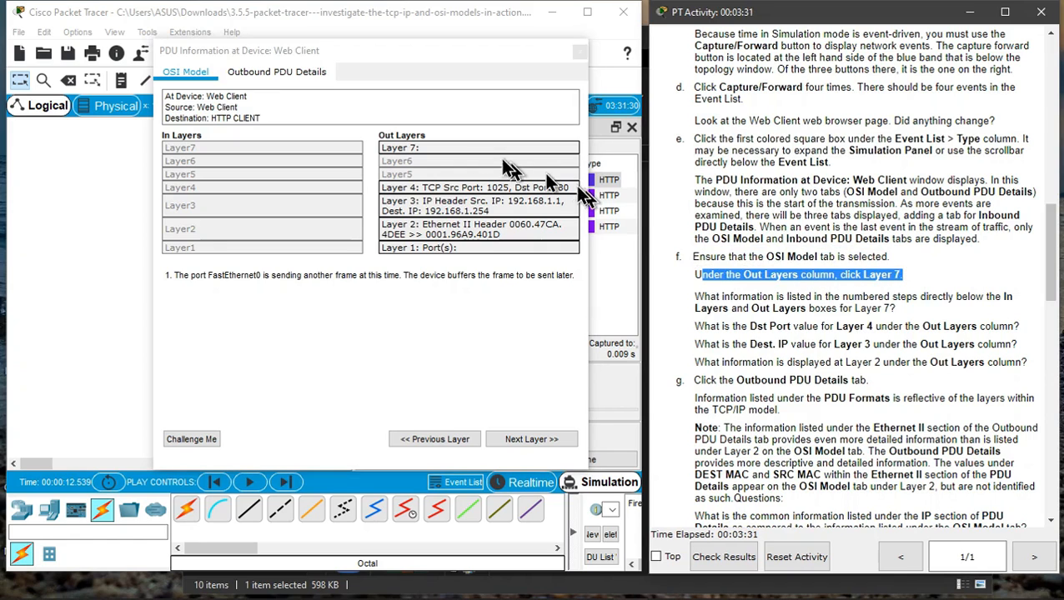
- Inspect Out Layer 7 and highlight the Layer 7 question alongside the PDU's numbered description
left_click(467, 148)
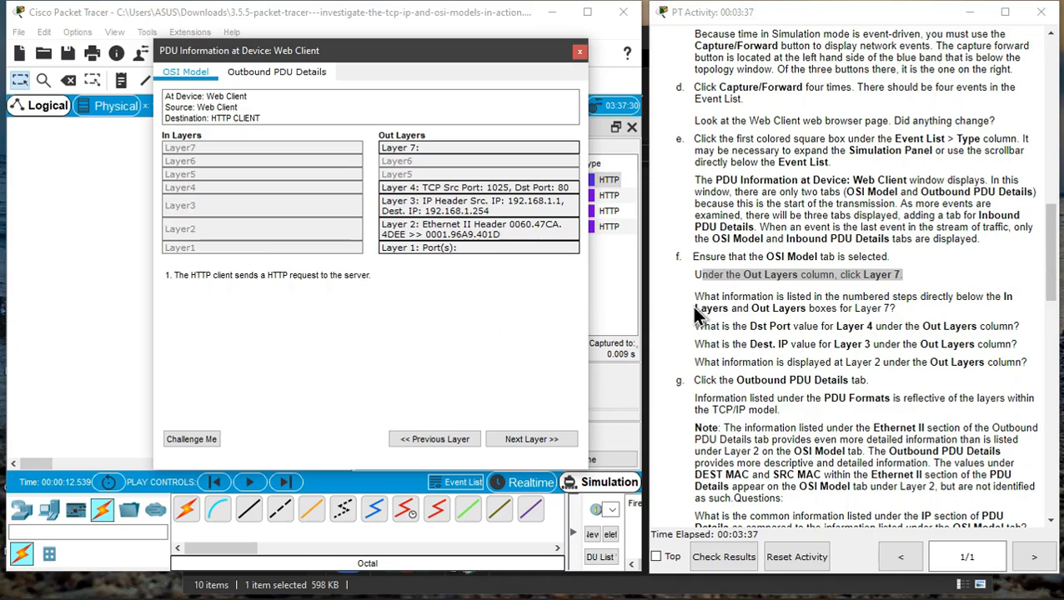
left_click_drag(695, 308, 895, 308)
left_click(899, 310)
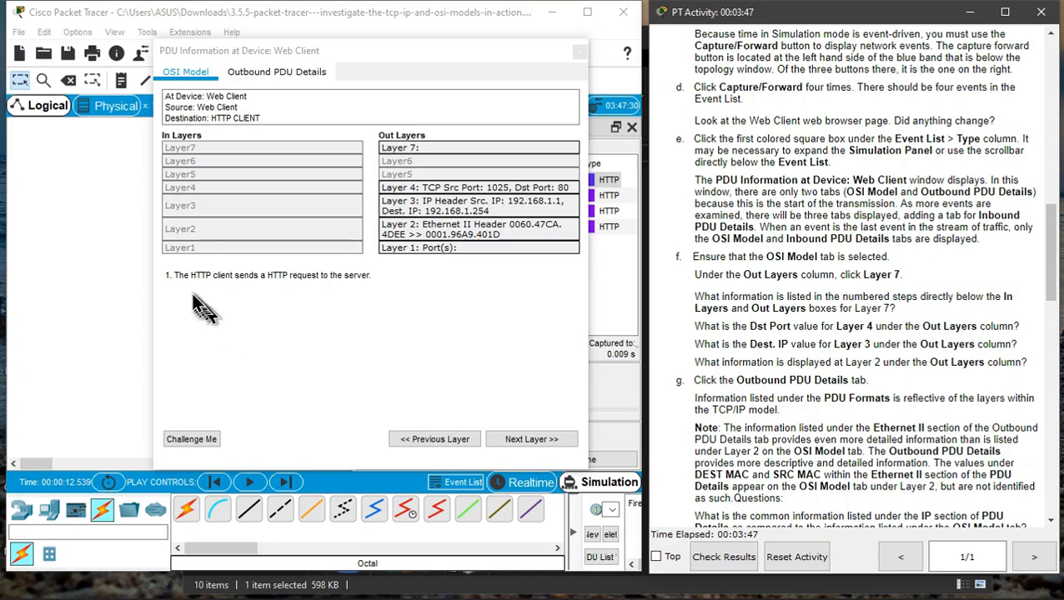
left_click_drag(176, 276, 285, 282)
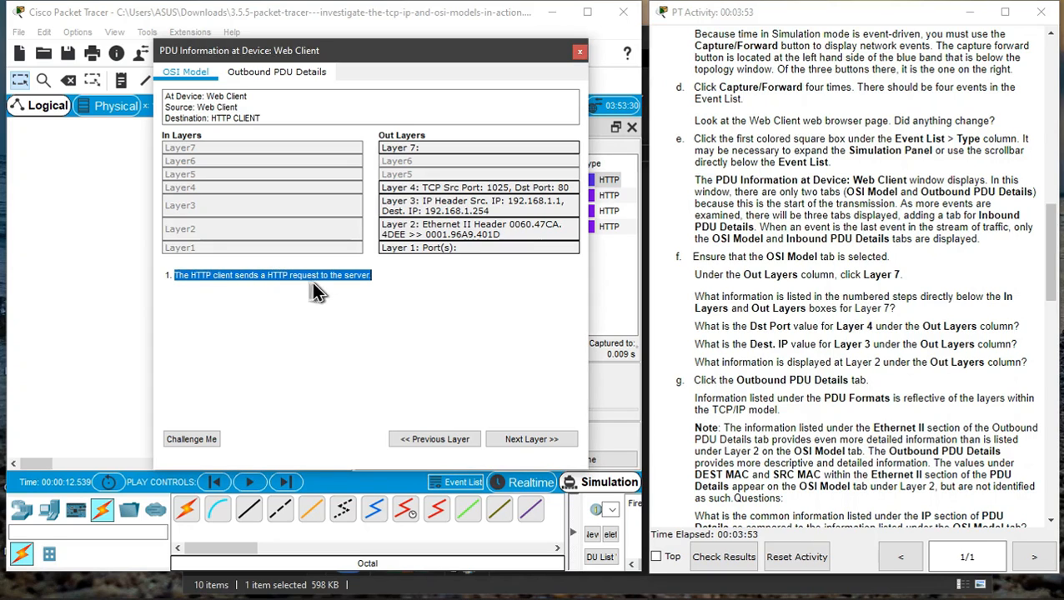
left_click(418, 284)
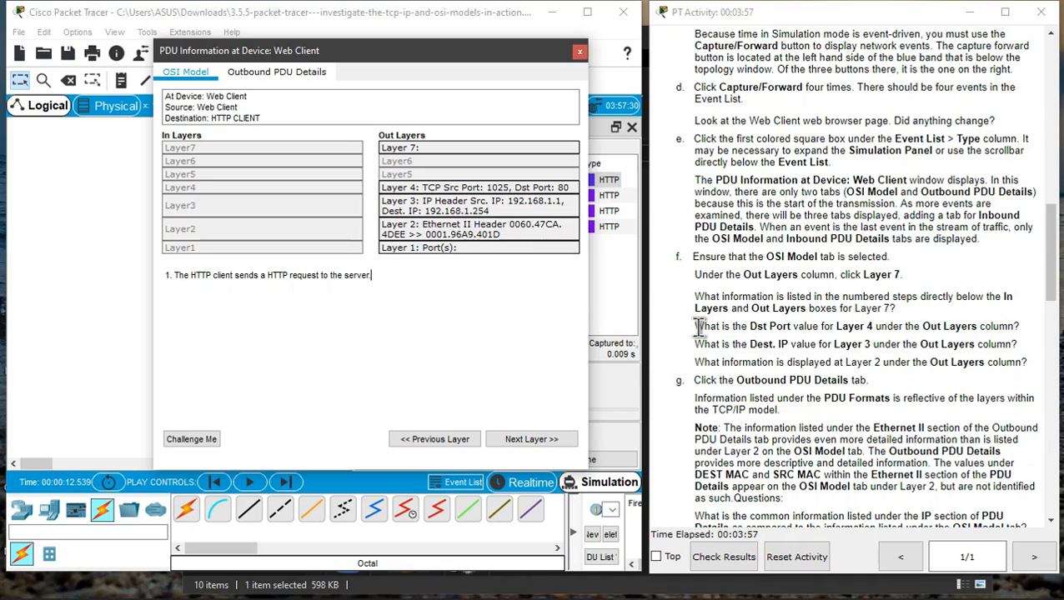
- Highlight the next instructions and read the source and destination IP fields in the Outbound PDU Details
left_click_drag(697, 328, 929, 385)
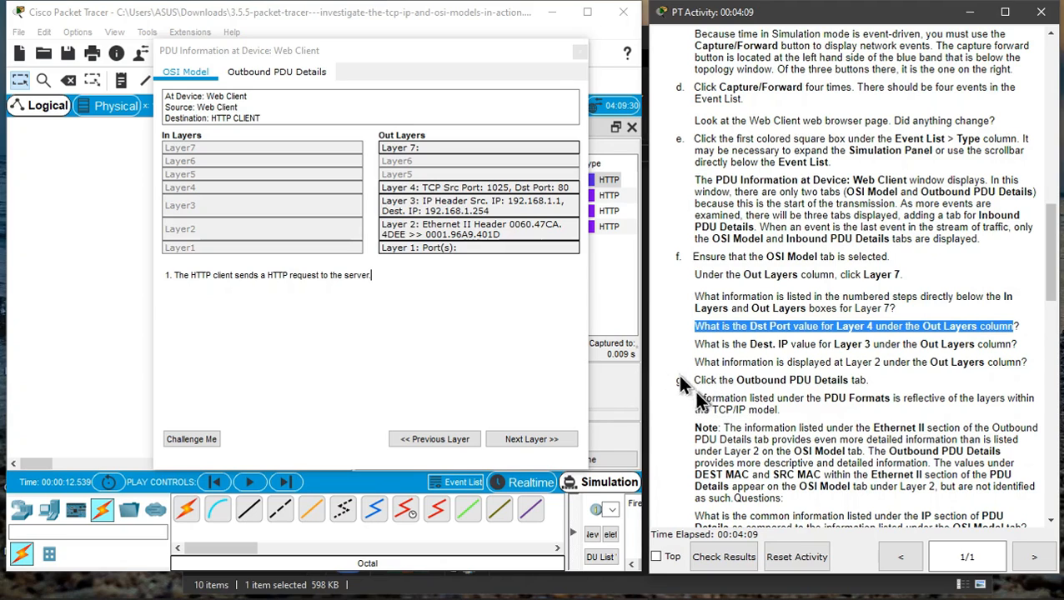
left_click_drag(699, 383, 871, 382)
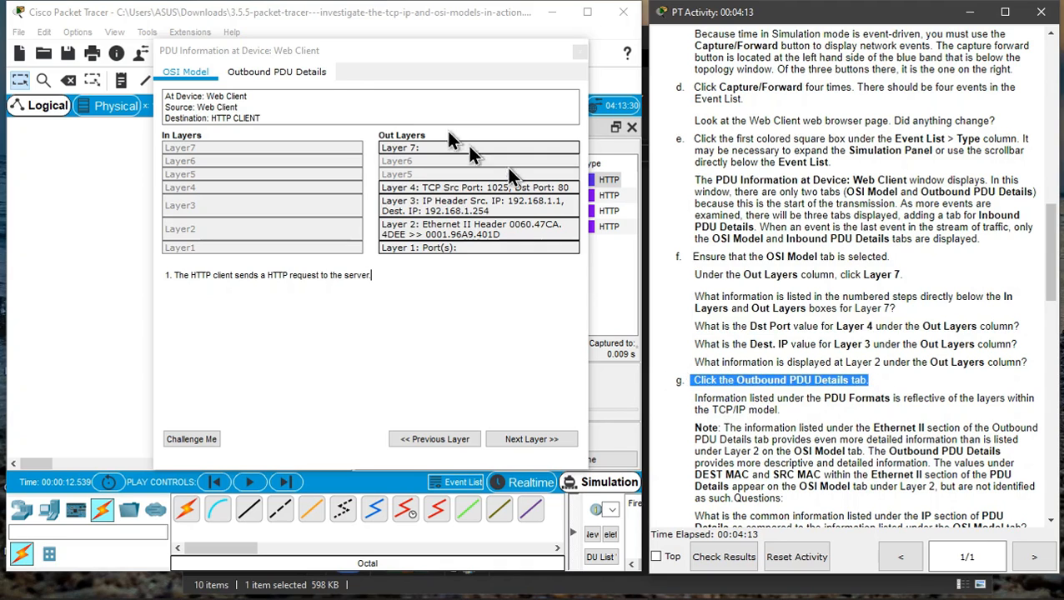
left_click(317, 73)
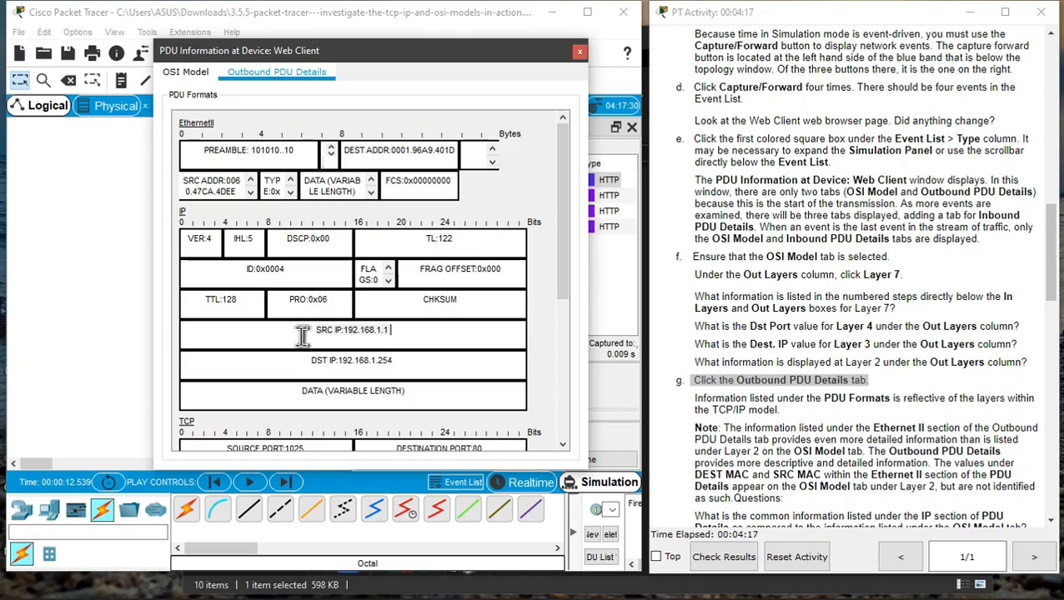
left_click_drag(312, 331, 413, 332)
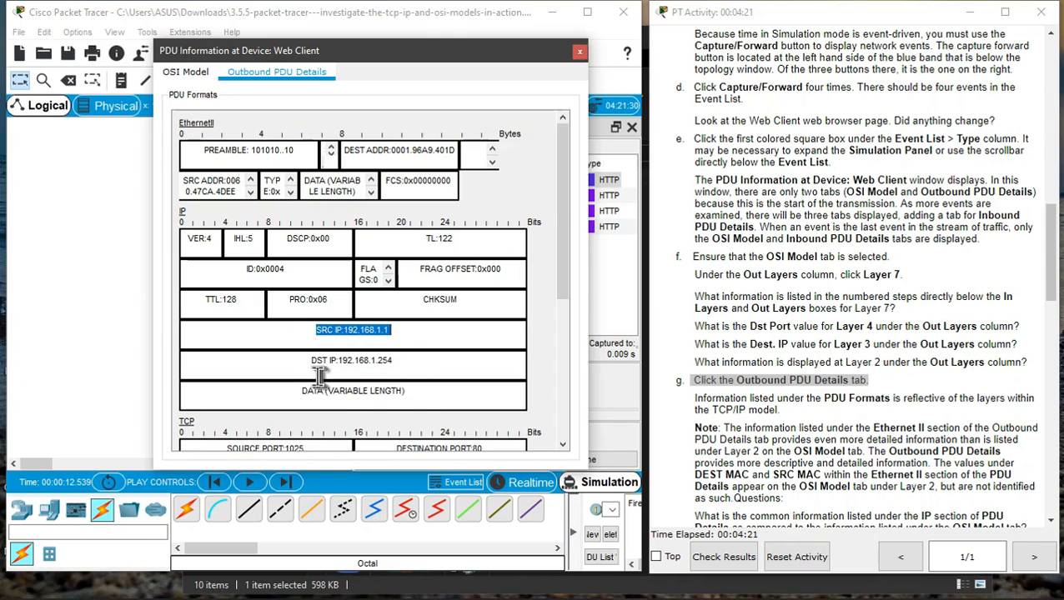
left_click_drag(310, 361, 410, 362)
- Scroll through the TCP and HTTP sections of the PDU formats, then close the PDU information window
scroll(411, 363, "down", 5)
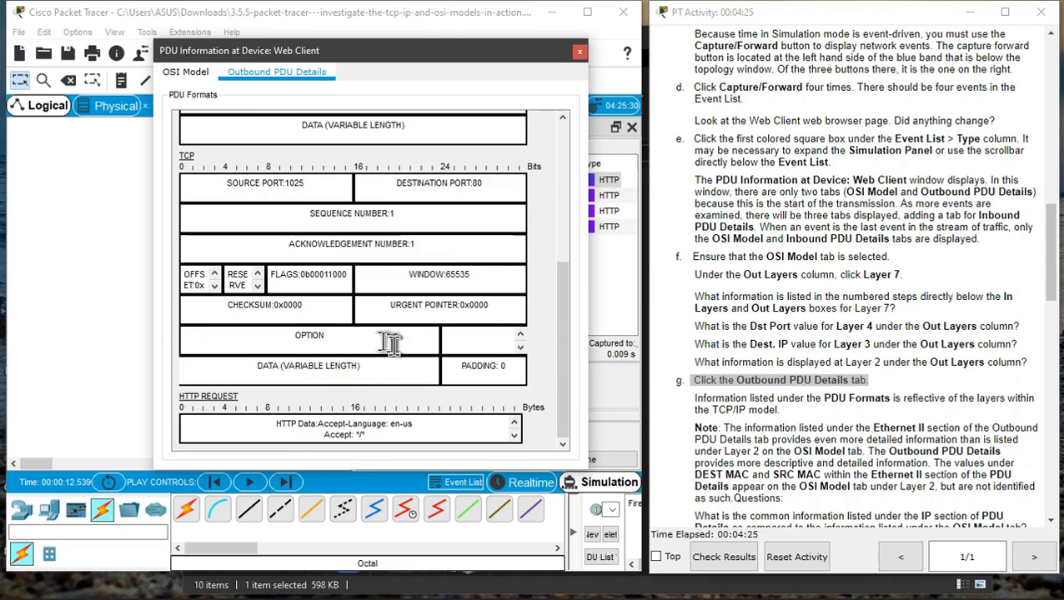
scroll(393, 348, "up", 5)
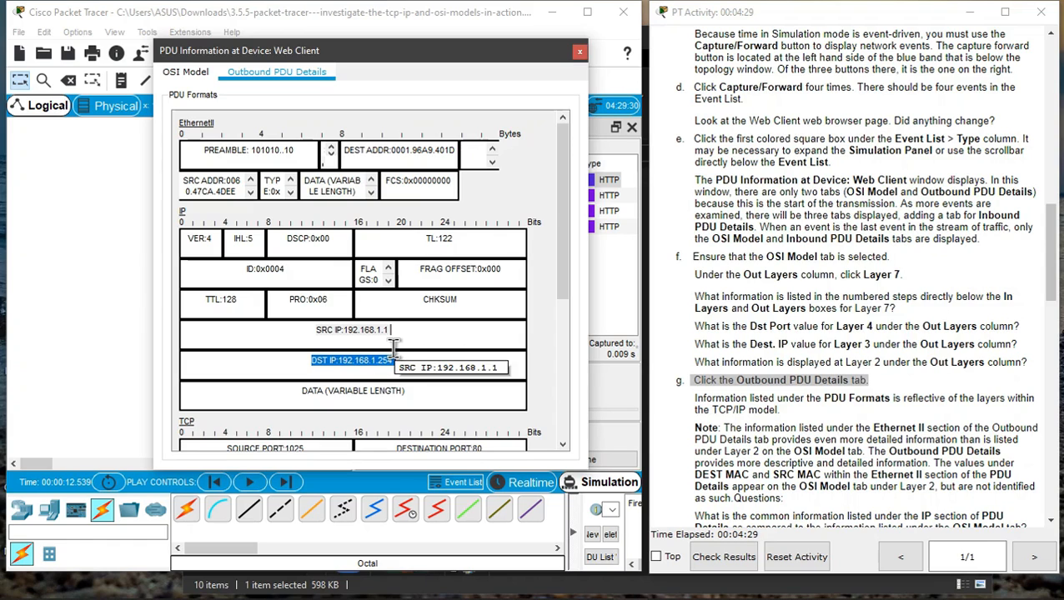
left_click(580, 55)
- Open the second HTTP event's PDU information, inspect its Layer 1 details against instruction h, then close it
scroll(760, 400, "down", 5)
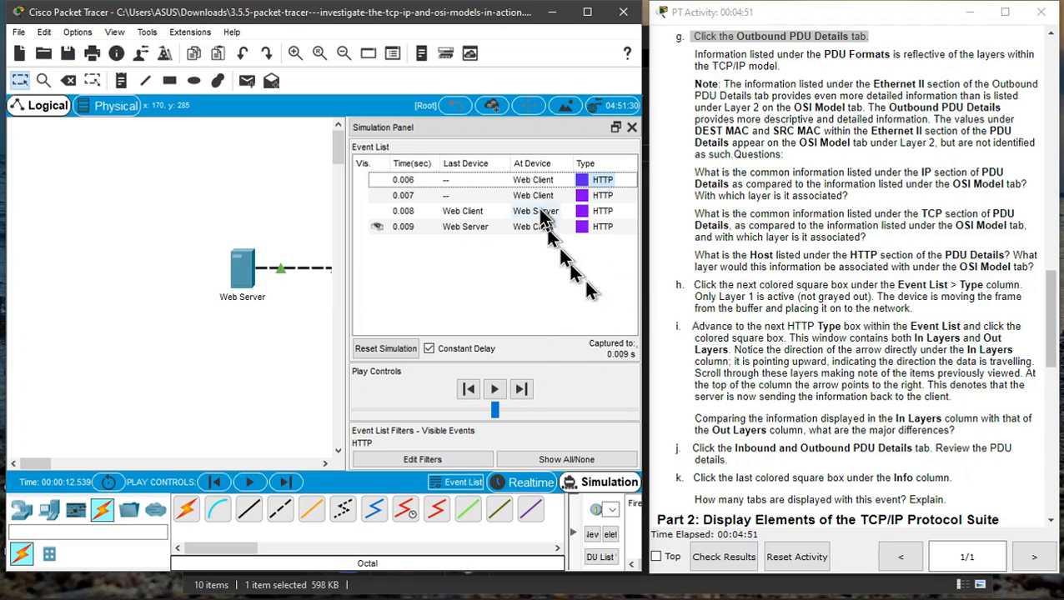
left_click(582, 198)
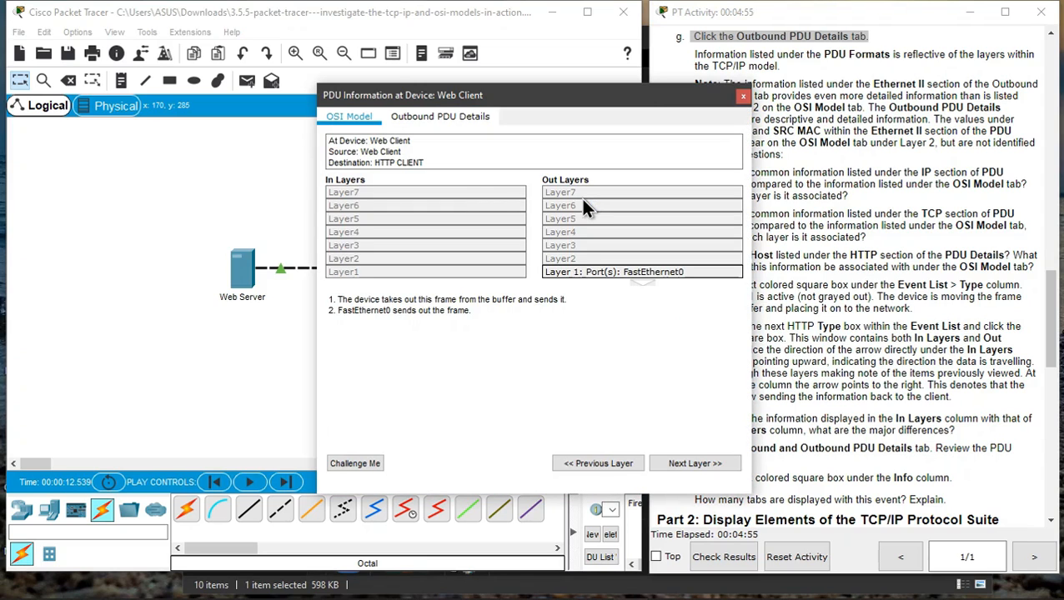
left_click_drag(586, 95, 421, 91)
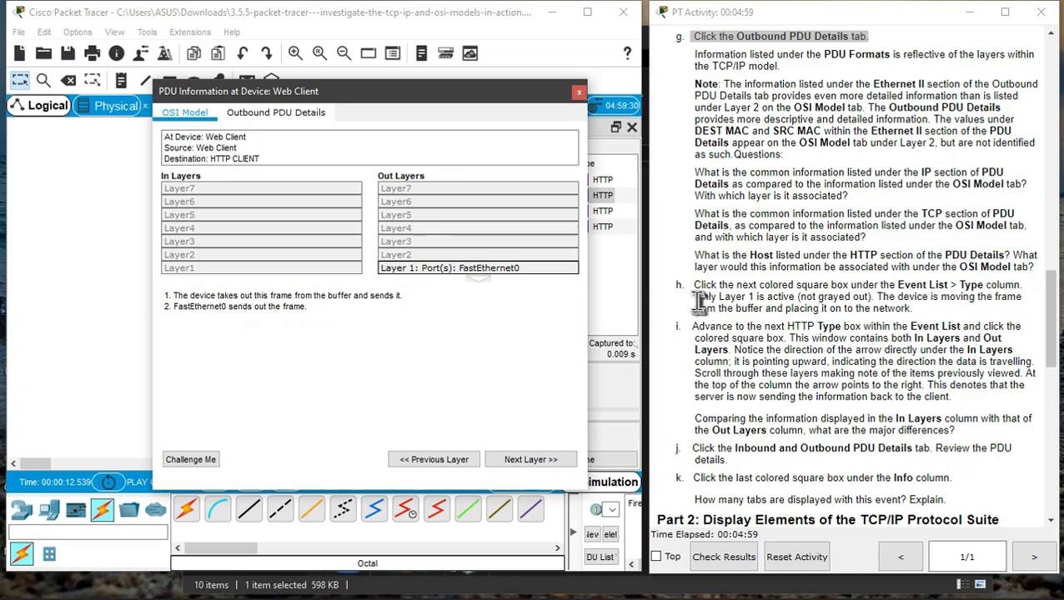
left_click_drag(692, 298, 873, 297)
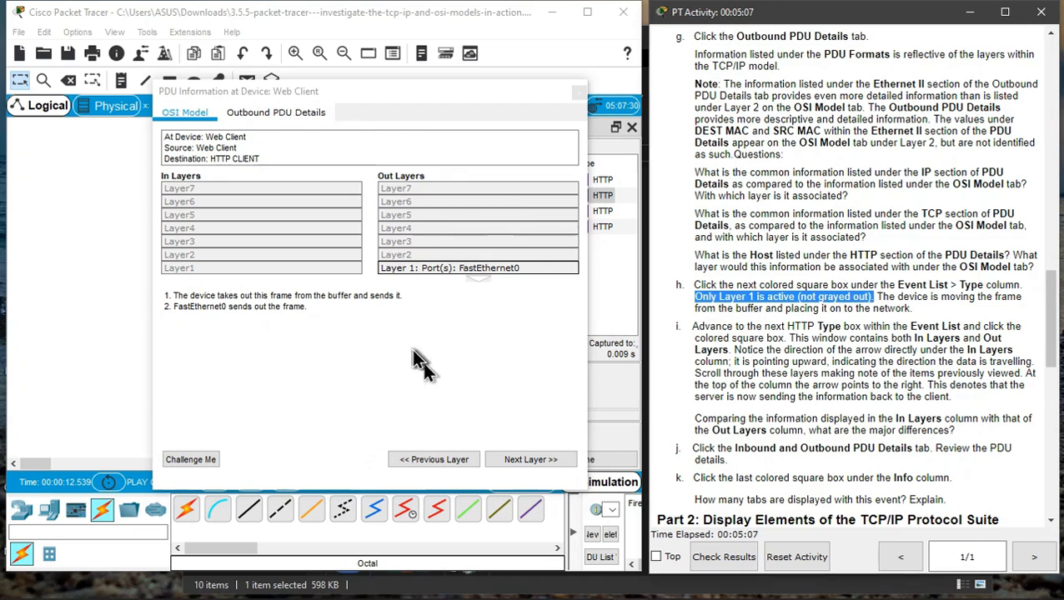
left_click(464, 270)
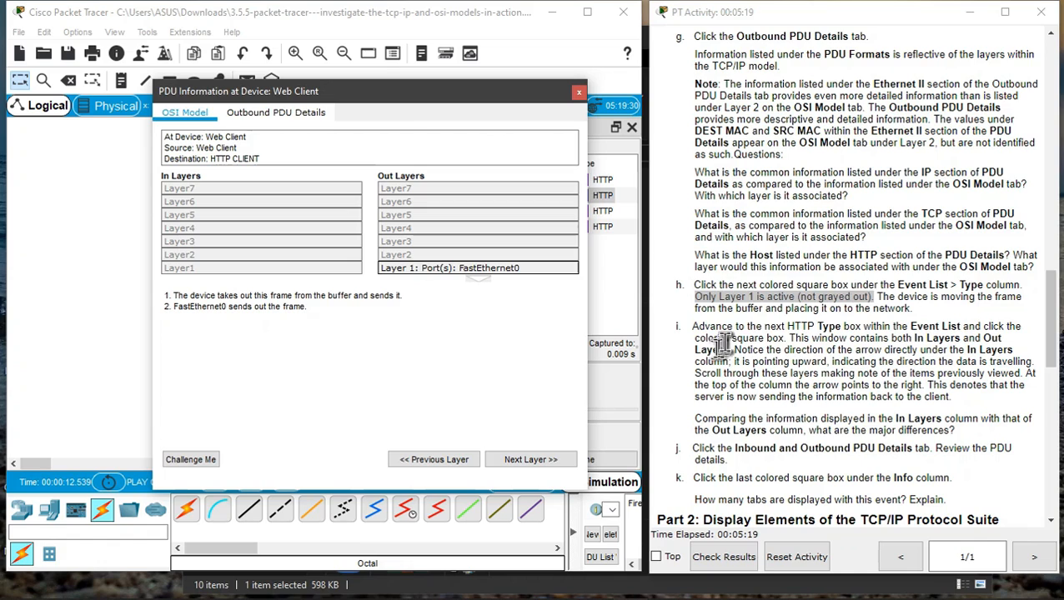
left_click(578, 93)
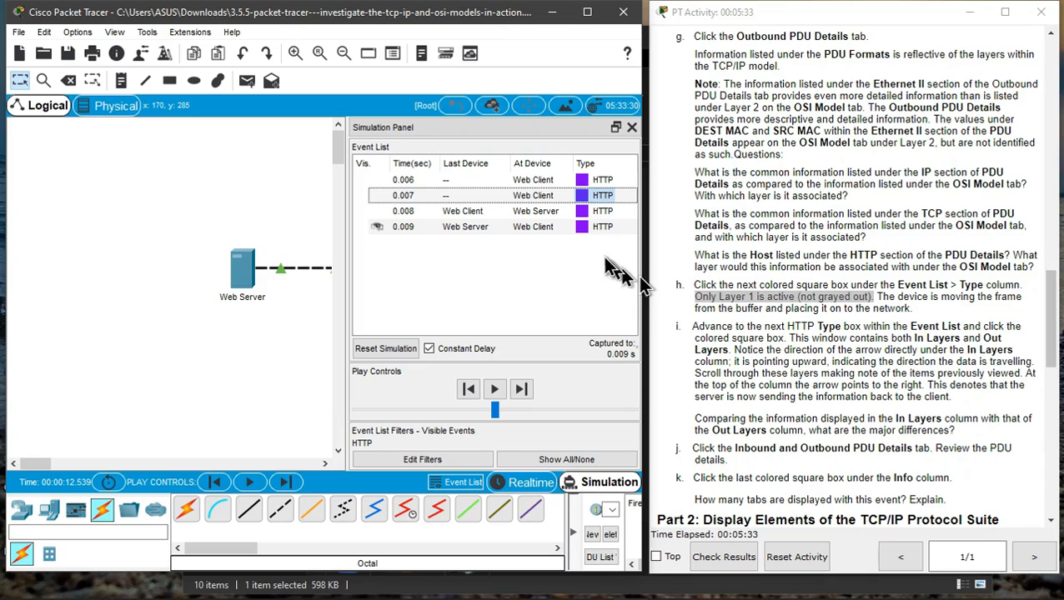
- Open the third HTTP event's PDU information at the Web Server, step through each In and Out layer, then close it
left_click(589, 214)
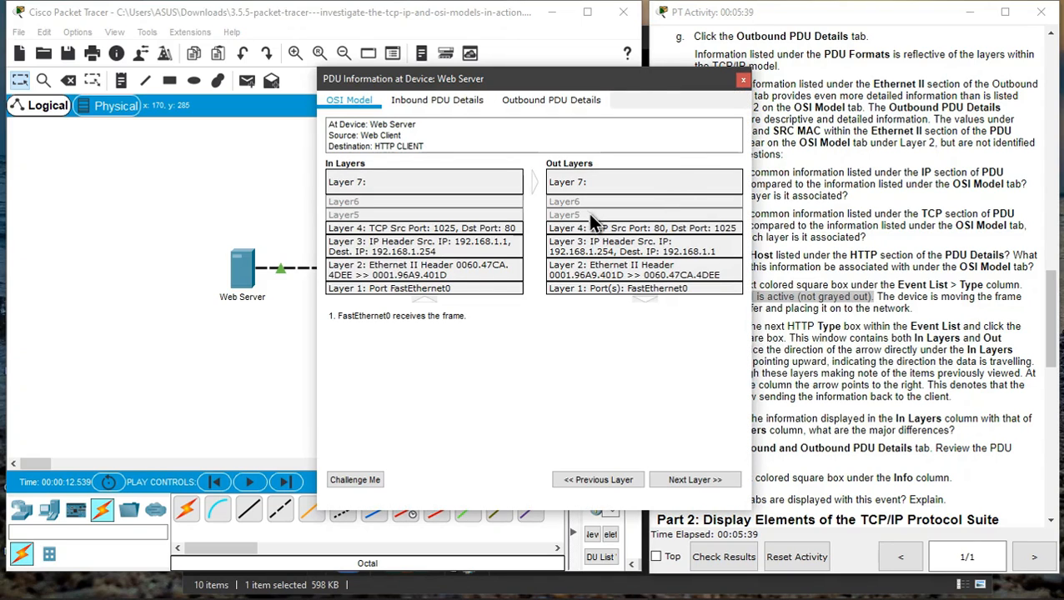
left_click_drag(634, 78, 484, 75)
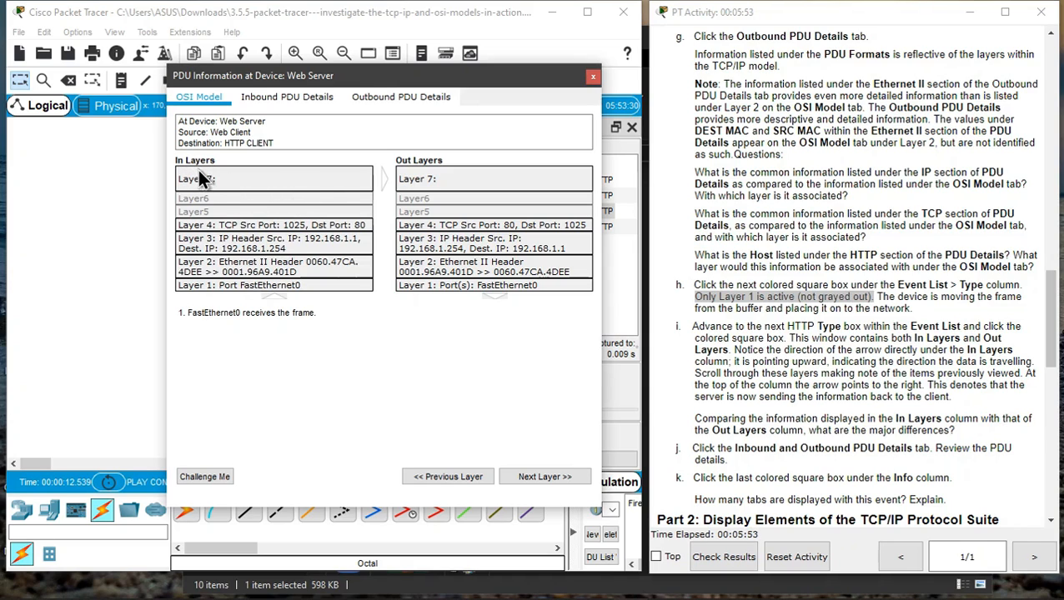
left_click(288, 180)
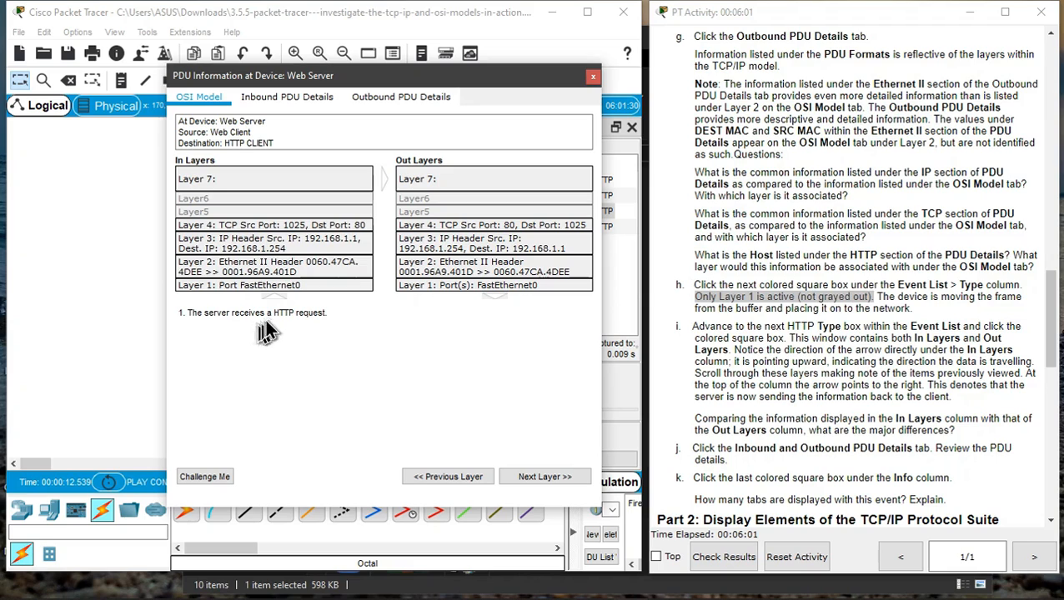
left_click(432, 184)
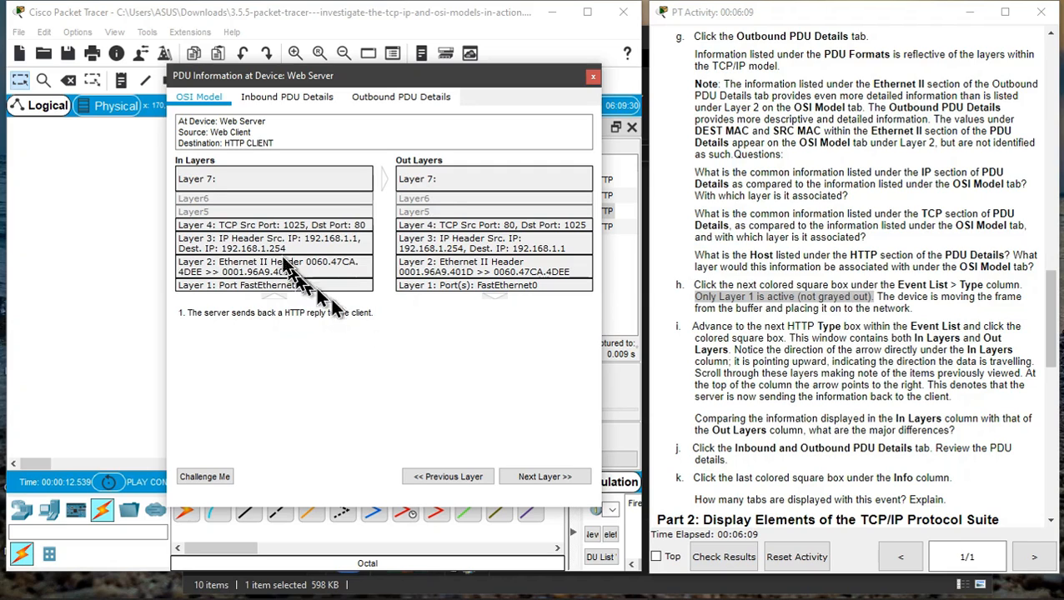
left_click(256, 226)
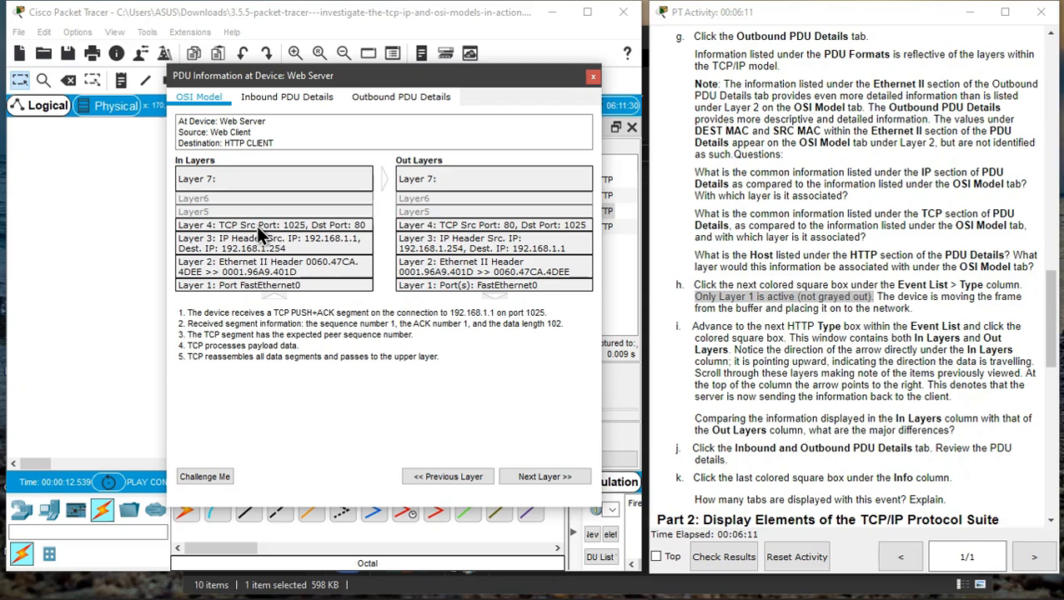
left_click(422, 225)
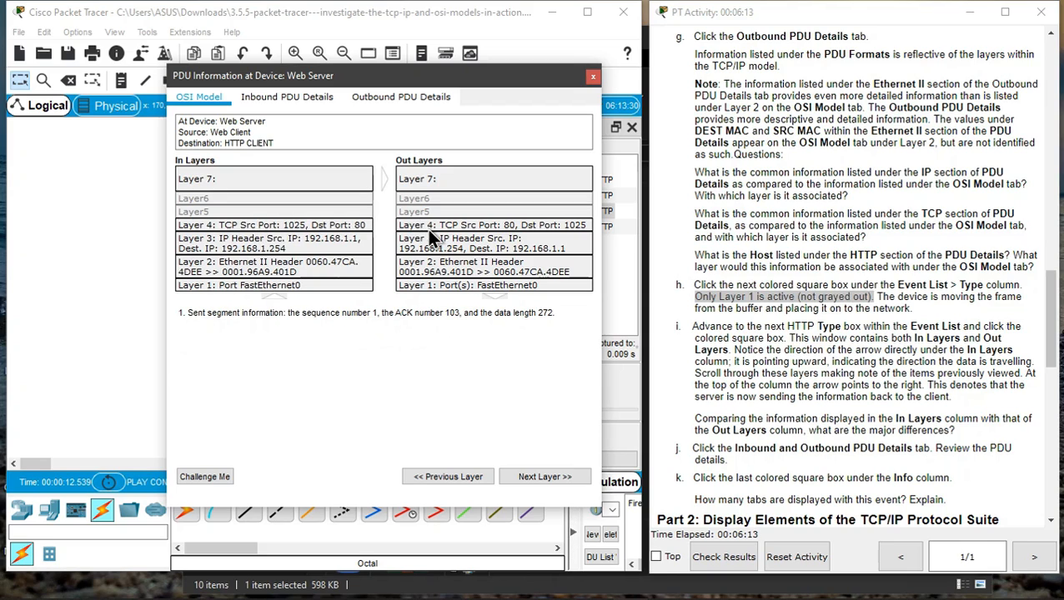
left_click(311, 242)
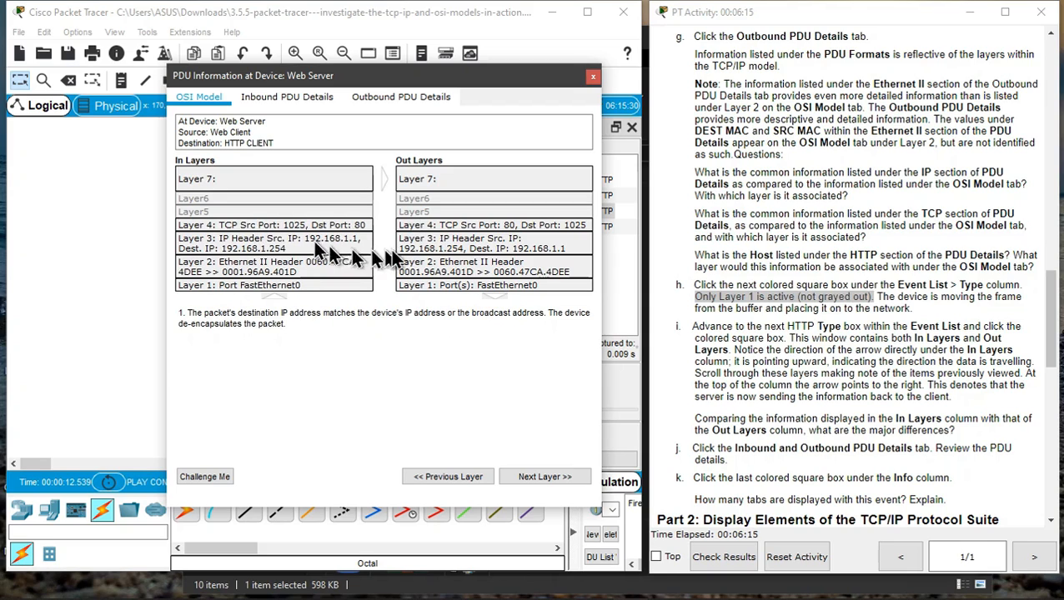
left_click(426, 244)
left_click(248, 265)
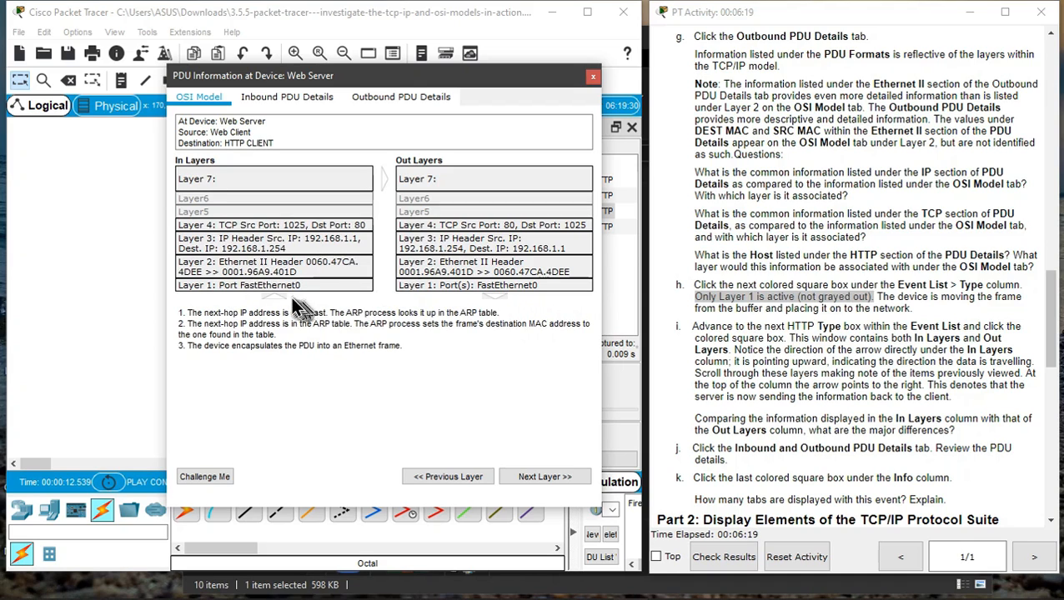
left_click(290, 287)
left_click(440, 284)
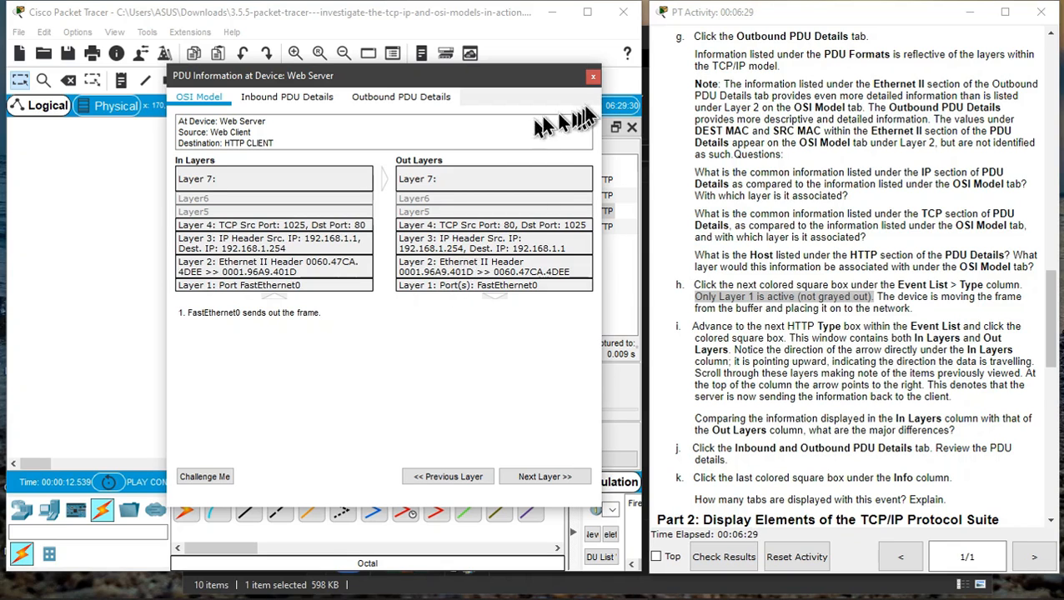
left_click(593, 76)
- Open the fourth HTTP event's PDU information and highlight instruction j's Inbound and Outbound PDU Details reference
scroll(796, 379, "down", 4)
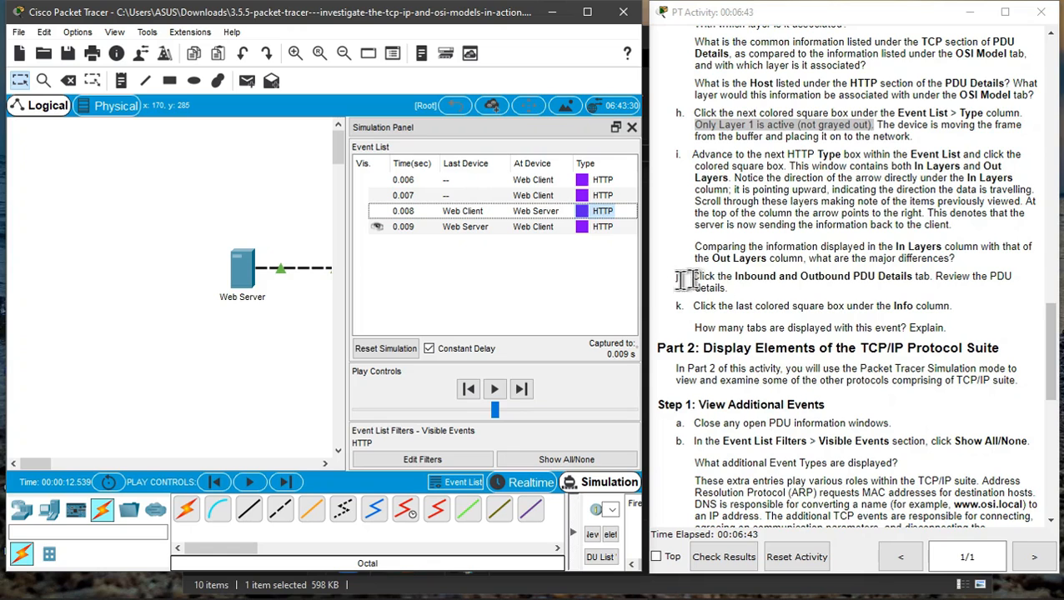
left_click(582, 211)
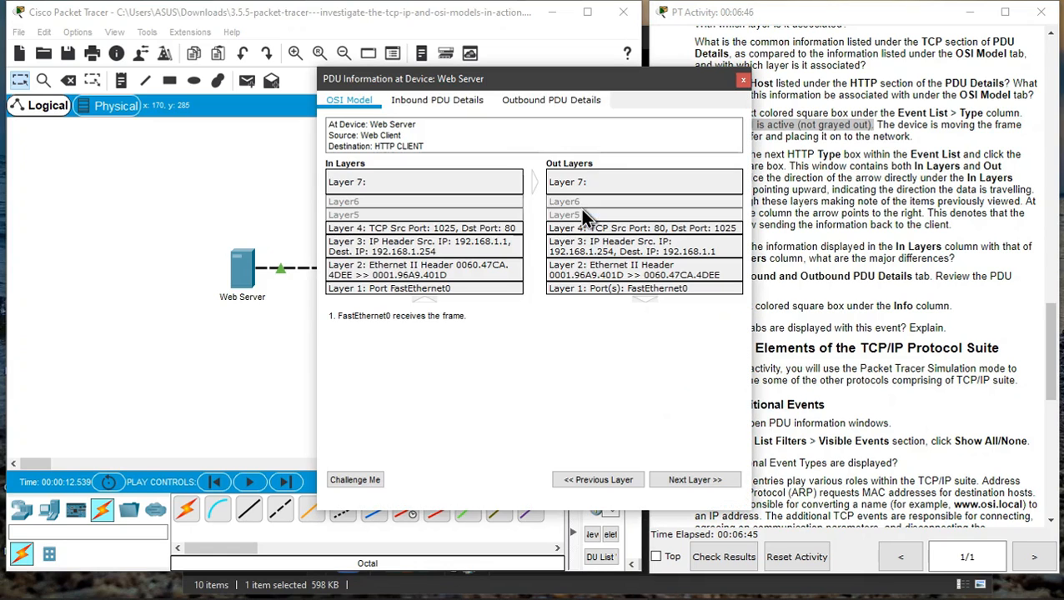
left_click_drag(572, 81, 426, 79)
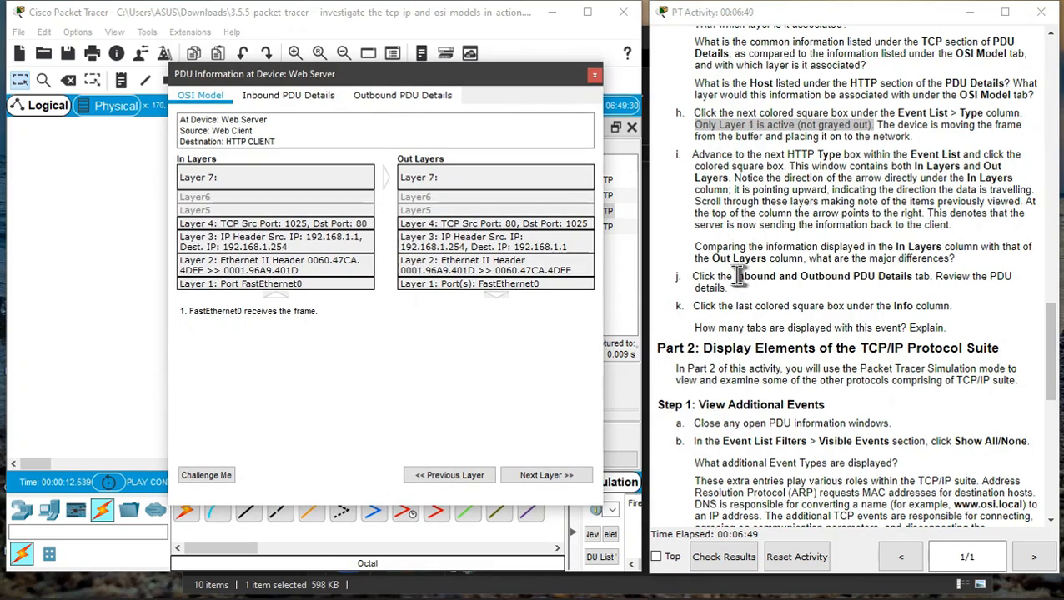
left_click_drag(737, 278, 929, 280)
left_click(292, 182)
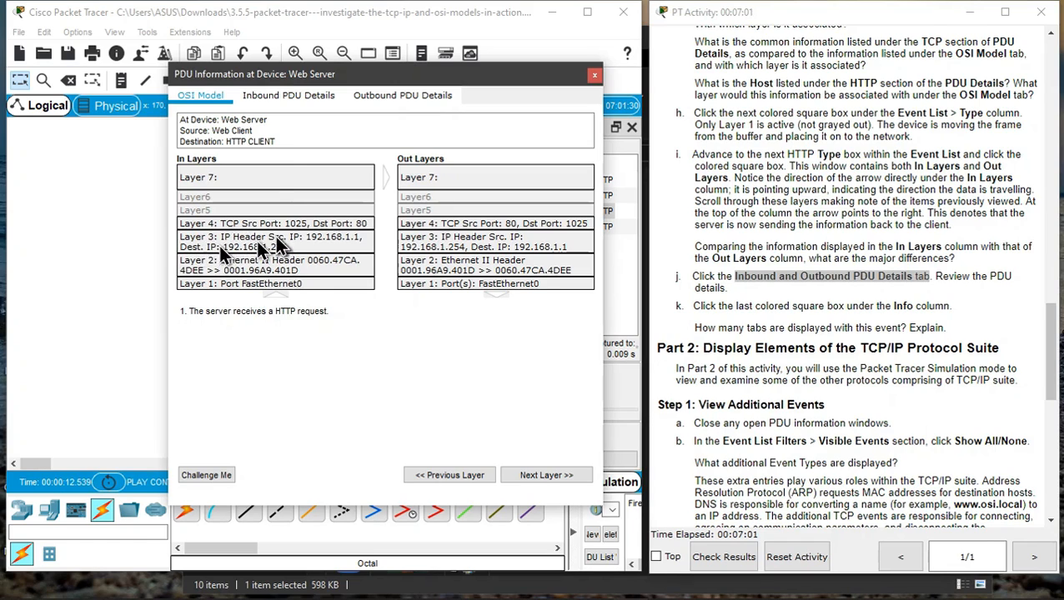
- Compare the IP and TCP fields in the Inbound and Outbound PDU Details, then close the PDU information window
left_click(271, 98)
scroll(352, 288, "down", 3)
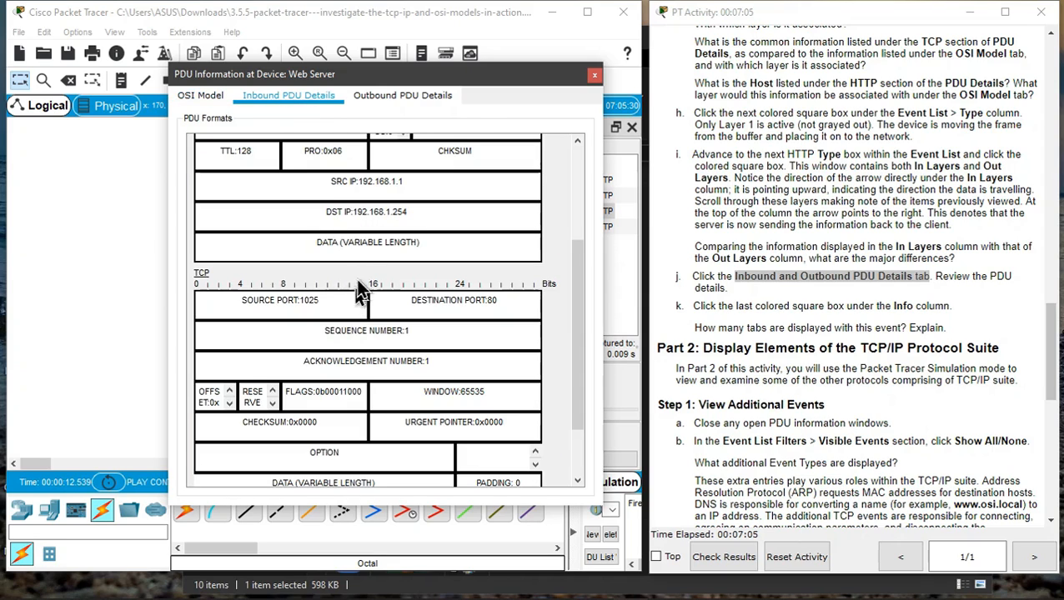
left_click_drag(333, 181, 421, 182)
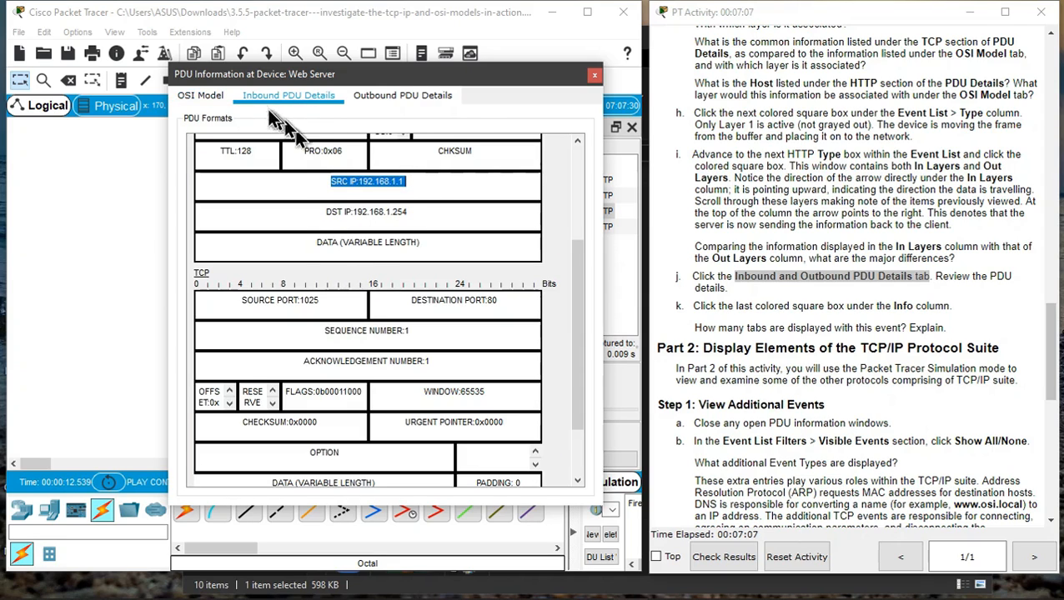
left_click(201, 96)
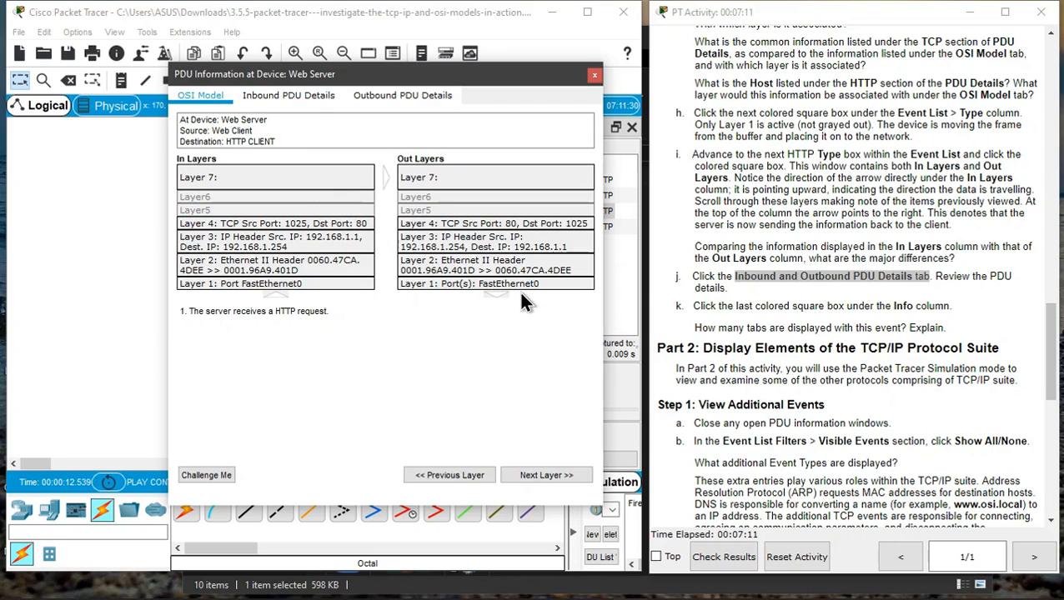
left_click(446, 242)
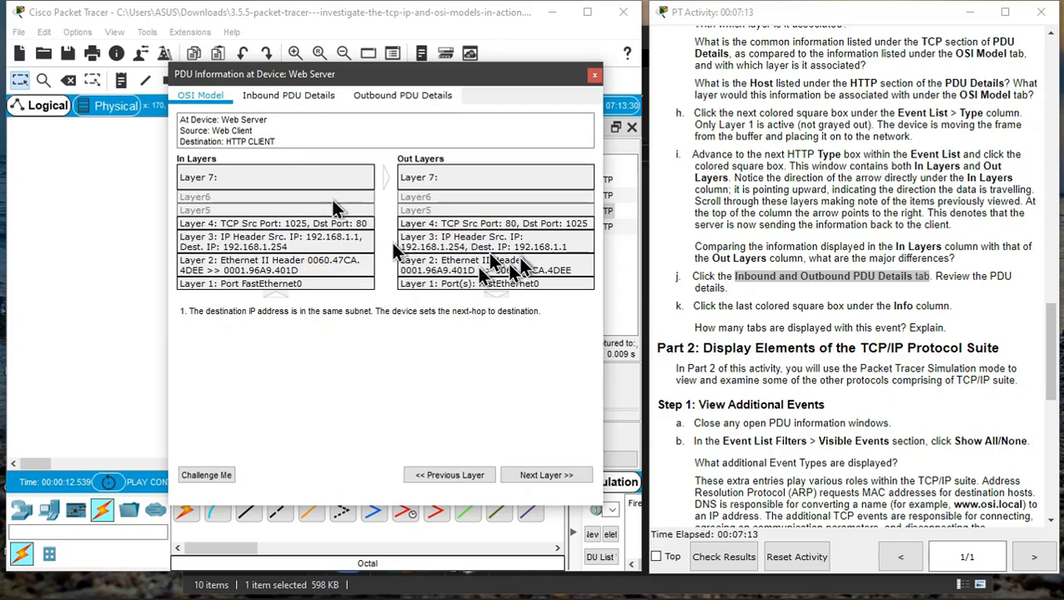
left_click(403, 95)
scroll(442, 291, "down", 3)
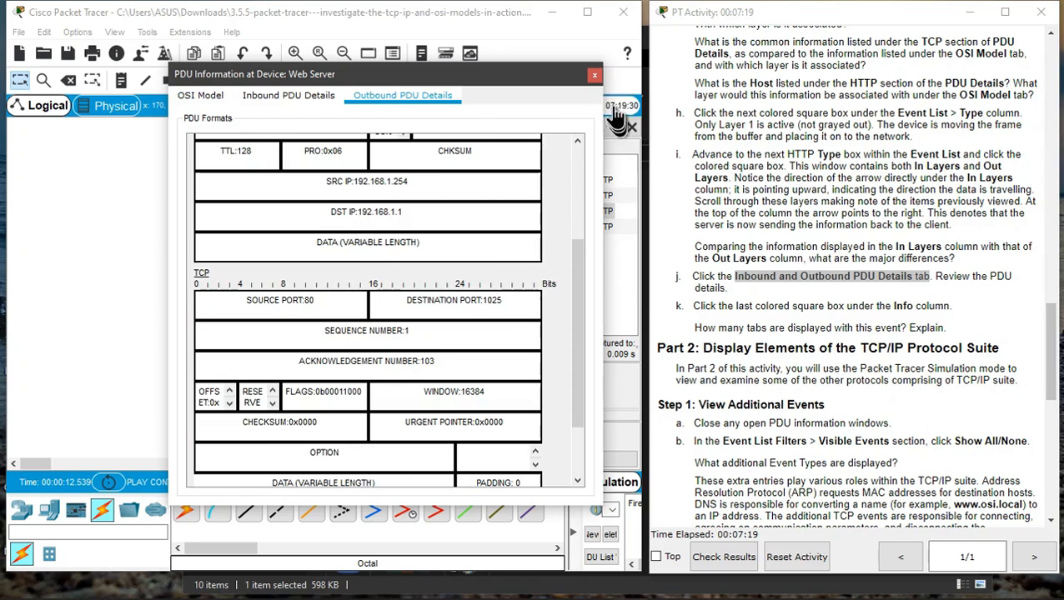
left_click(593, 76)
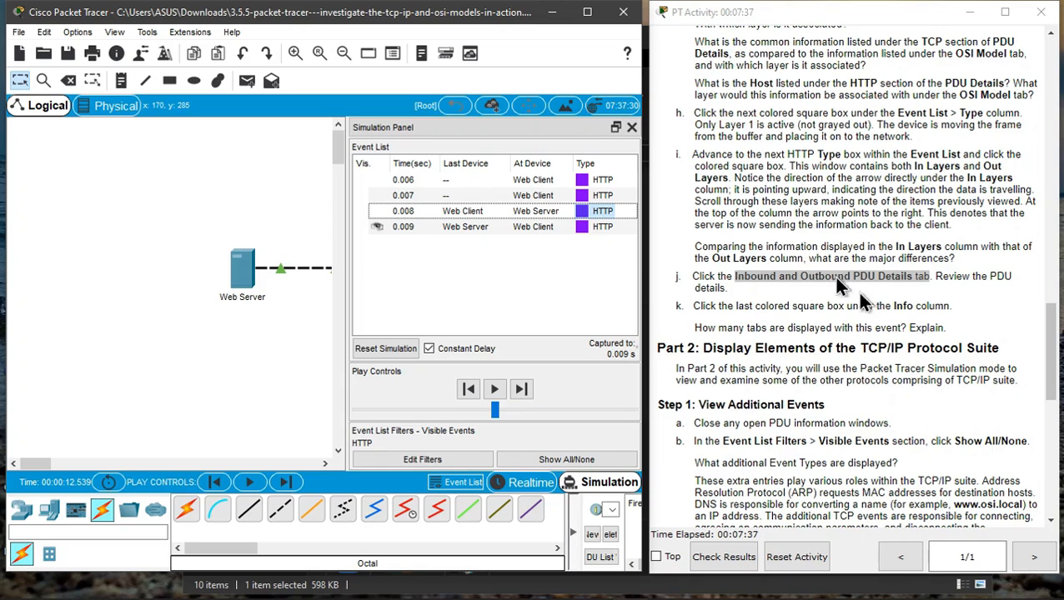
- Open the last HTTP event's PDU information at the Web Client, step through its In Layers, then close it
left_click(579, 227)
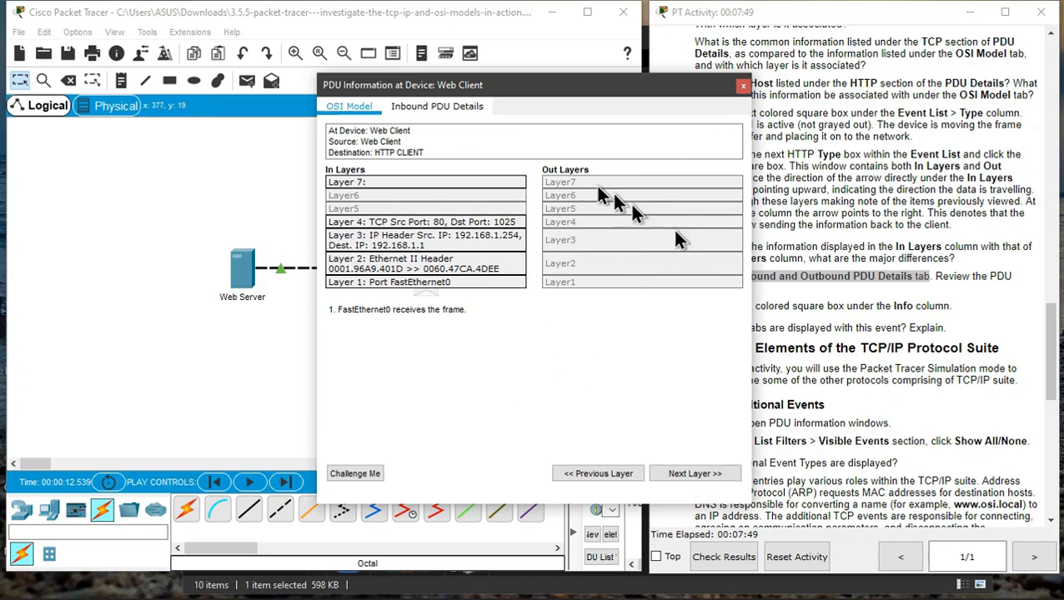
left_click(437, 183)
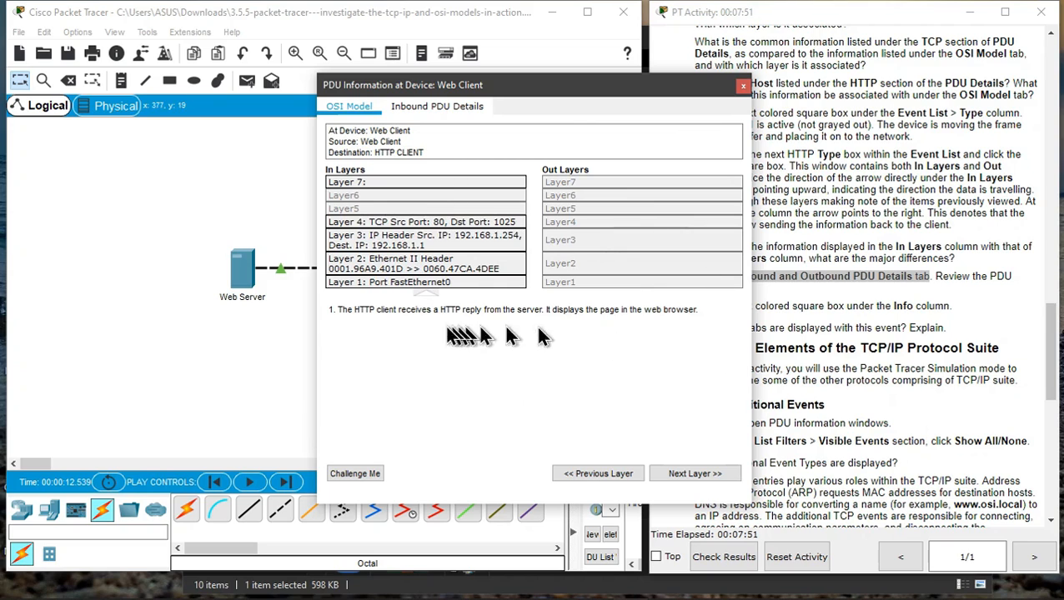
left_click(398, 222)
left_click(432, 243)
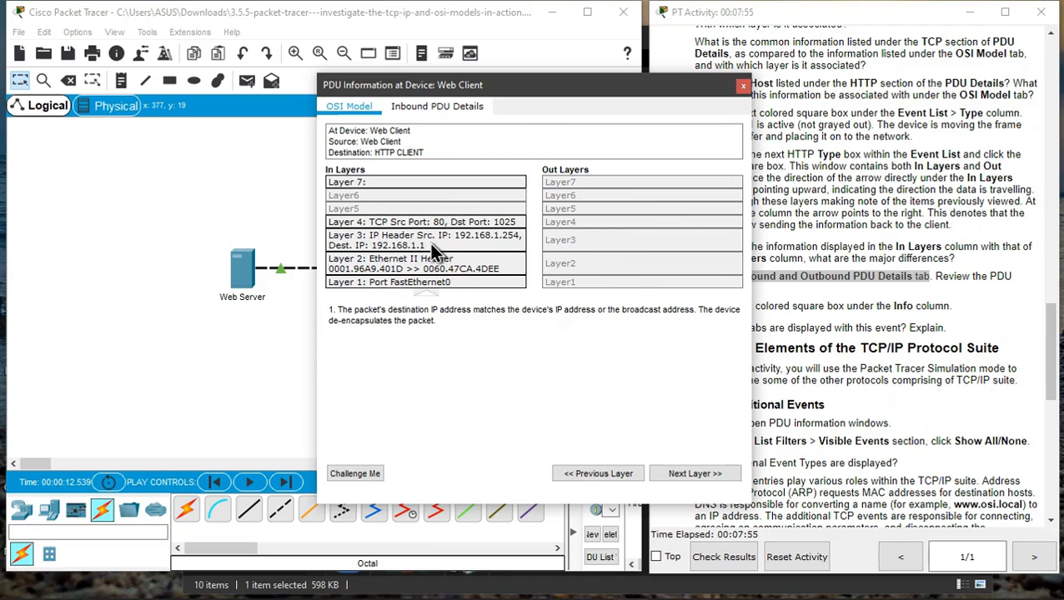
left_click(457, 283)
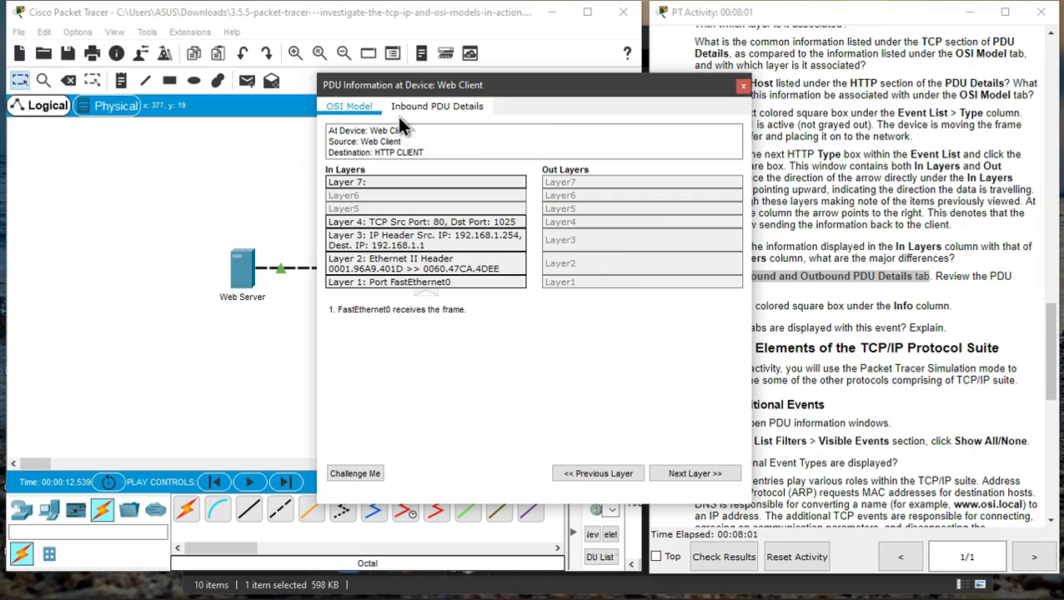
left_click(445, 114)
left_click(347, 108)
left_click(743, 88)
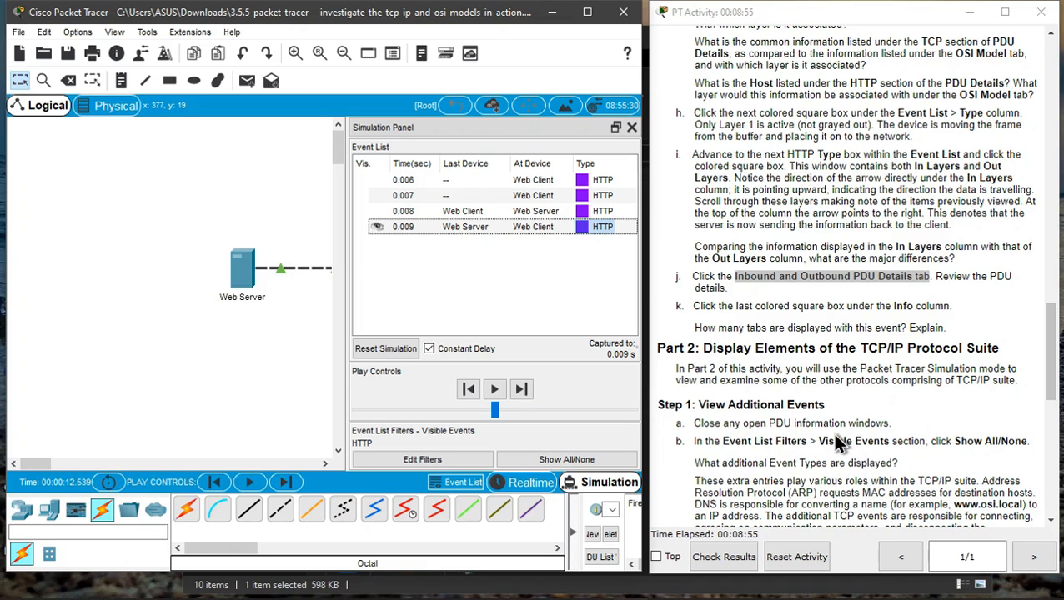
- Highlight the Show All/None instruction and make all event types visible in the Event List filters
scroll(832, 433, "down", 3)
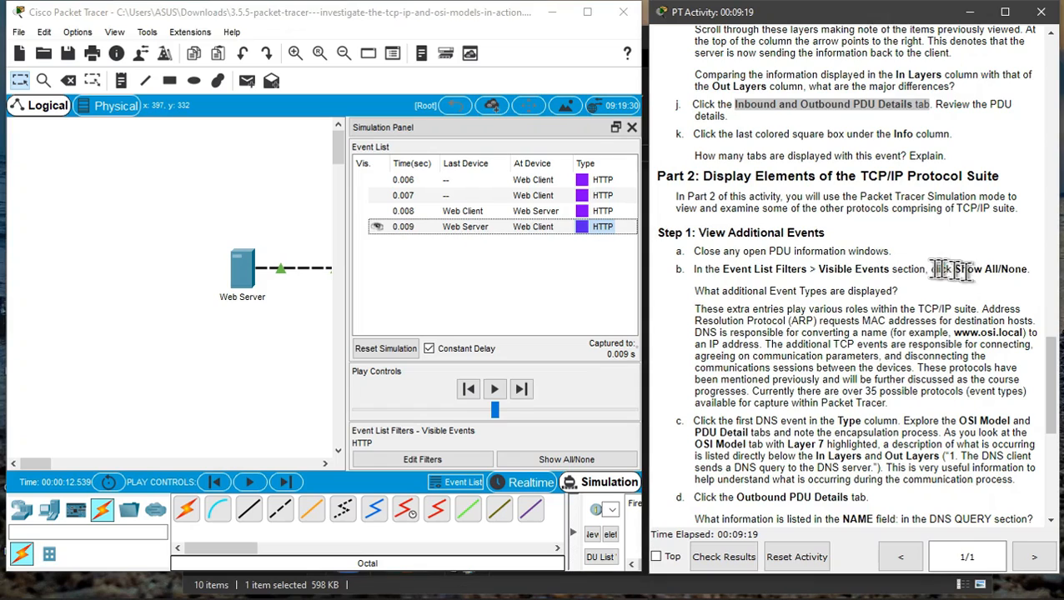
left_click_drag(931, 268, 1034, 283)
left_click(980, 294)
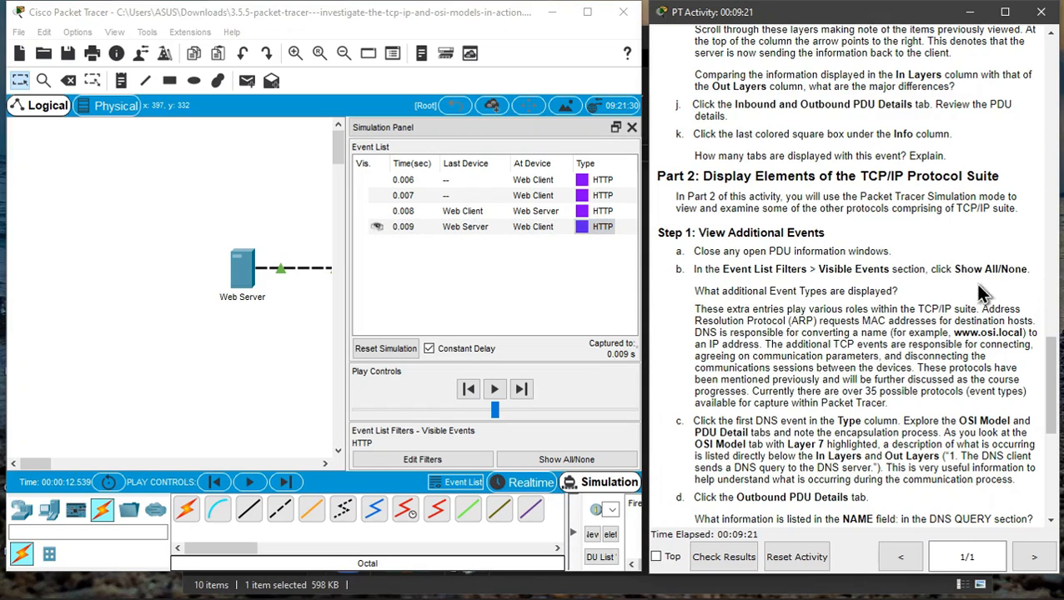
left_click(563, 461)
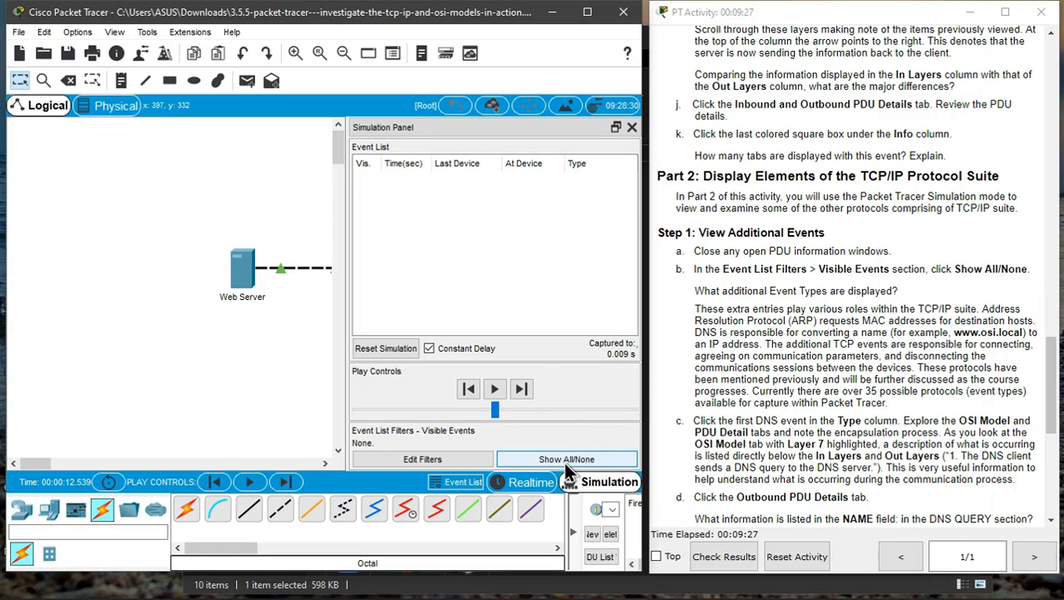
left_click(563, 461)
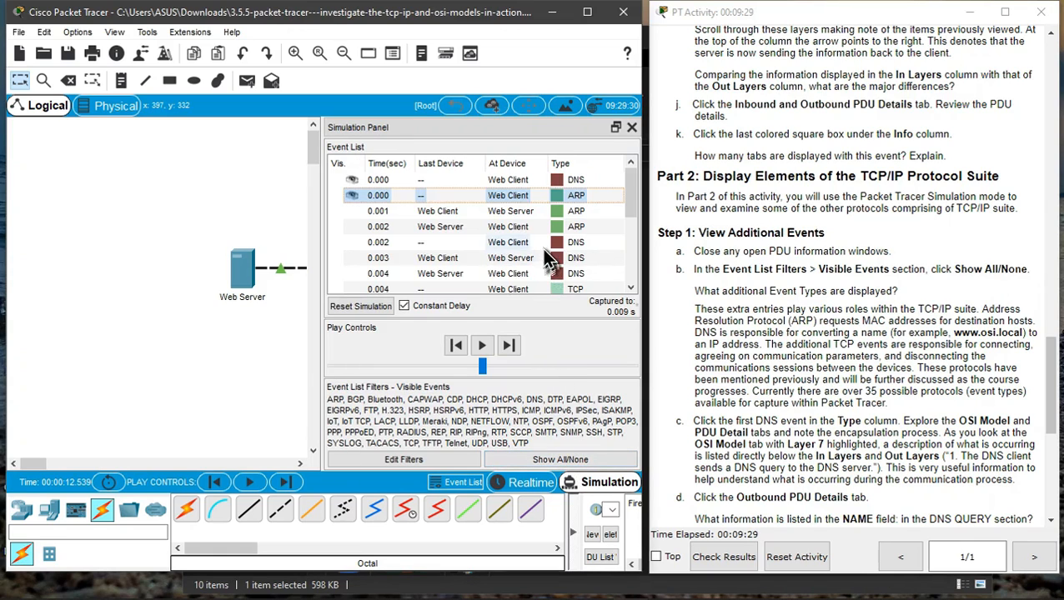
scroll(546, 258, "down", 3)
scroll(544, 259, "up", 5)
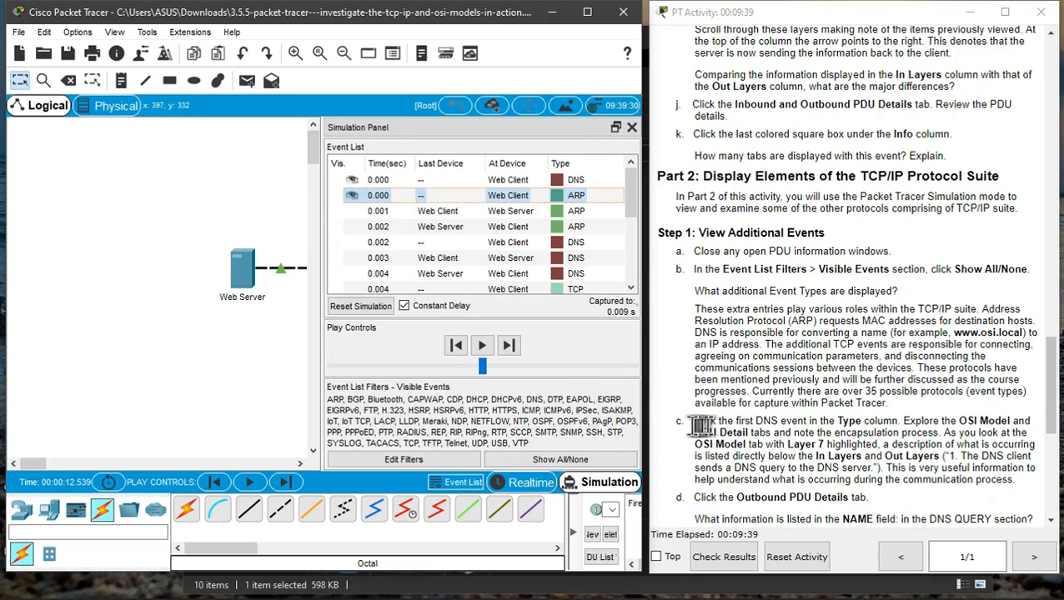
- Open the first DNS event's PDU information, inspect its Out Layers, and view the Outbound PDU Details tab
scroll(738, 400, "down", 3)
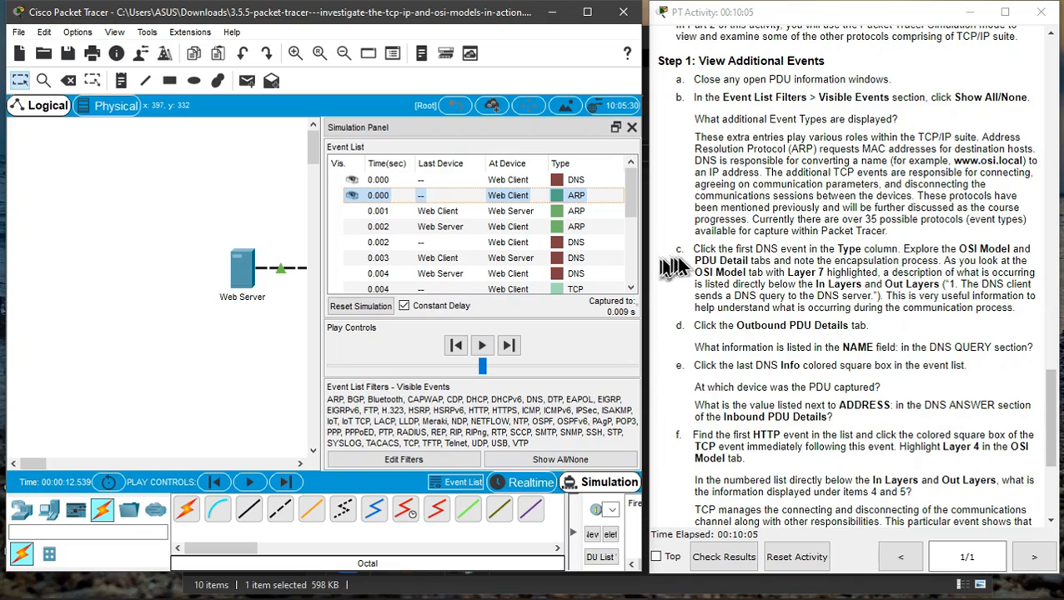
left_click(555, 183)
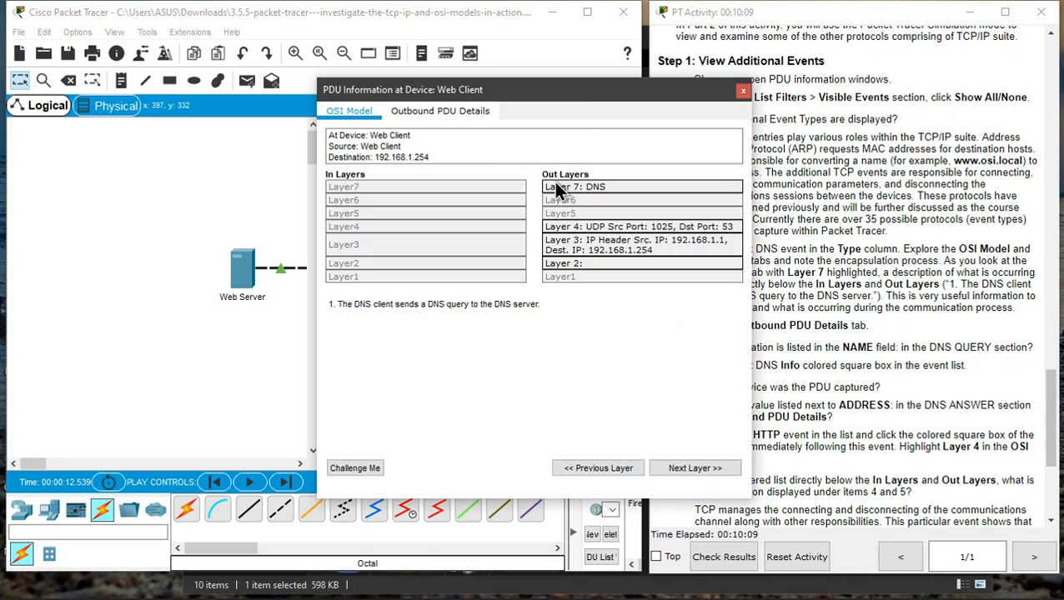
left_click_drag(583, 89, 426, 78)
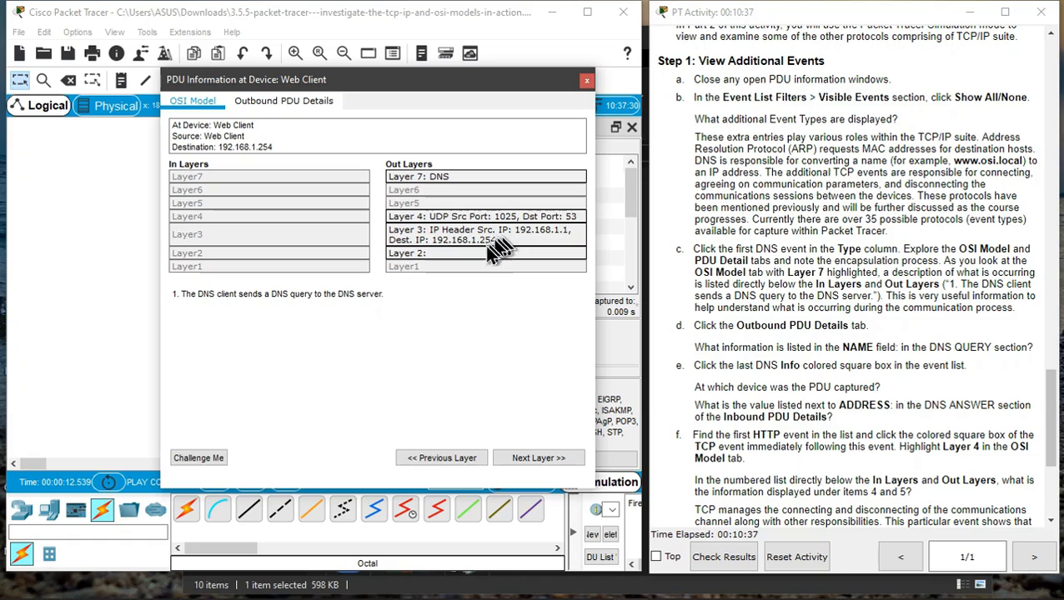
left_click(451, 216)
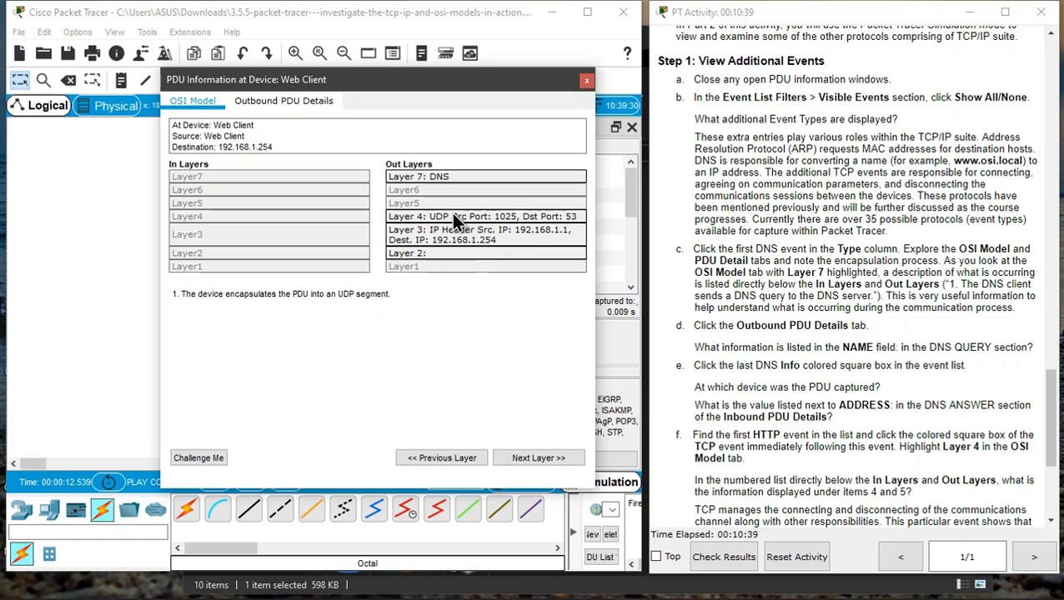
left_click(459, 235)
left_click(298, 105)
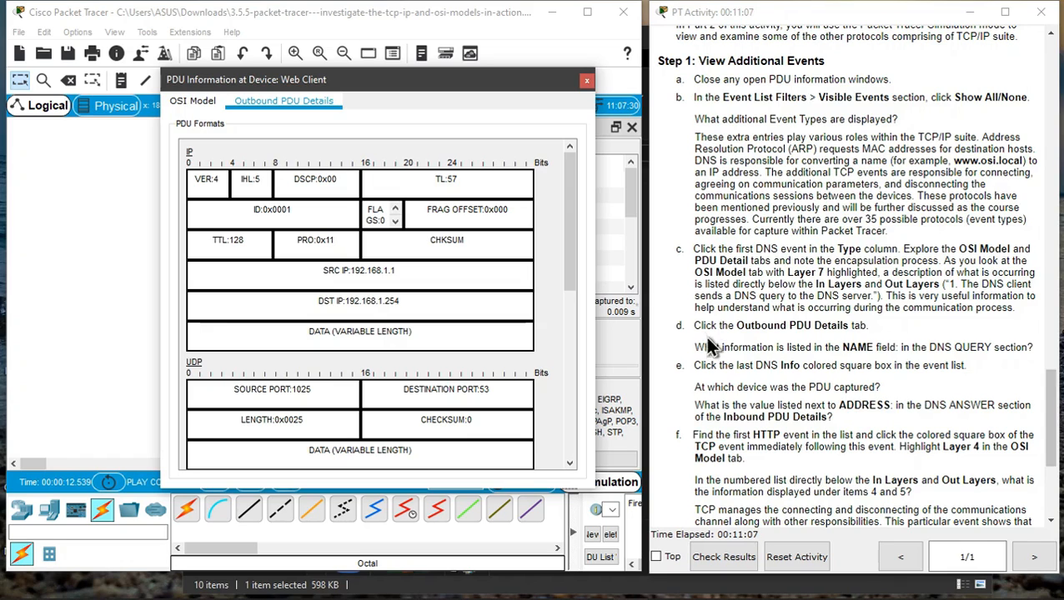
left_click_drag(692, 326, 880, 333)
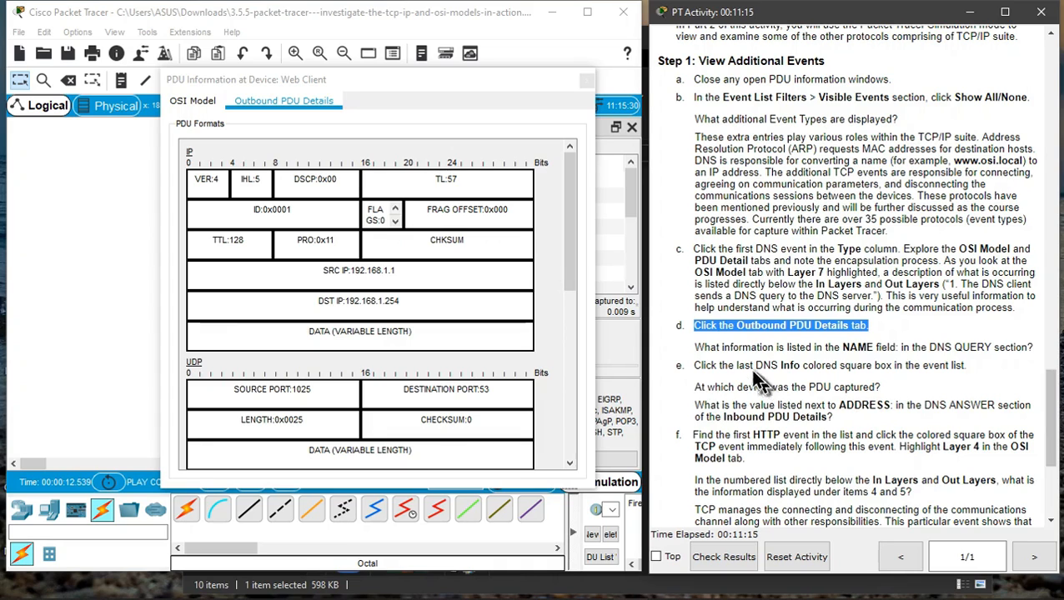
- Examine the NAME field in the DNS Query section of the Outbound PDU Details, then close the PDU information window
left_click(699, 349)
left_click_drag(699, 349, 1012, 349)
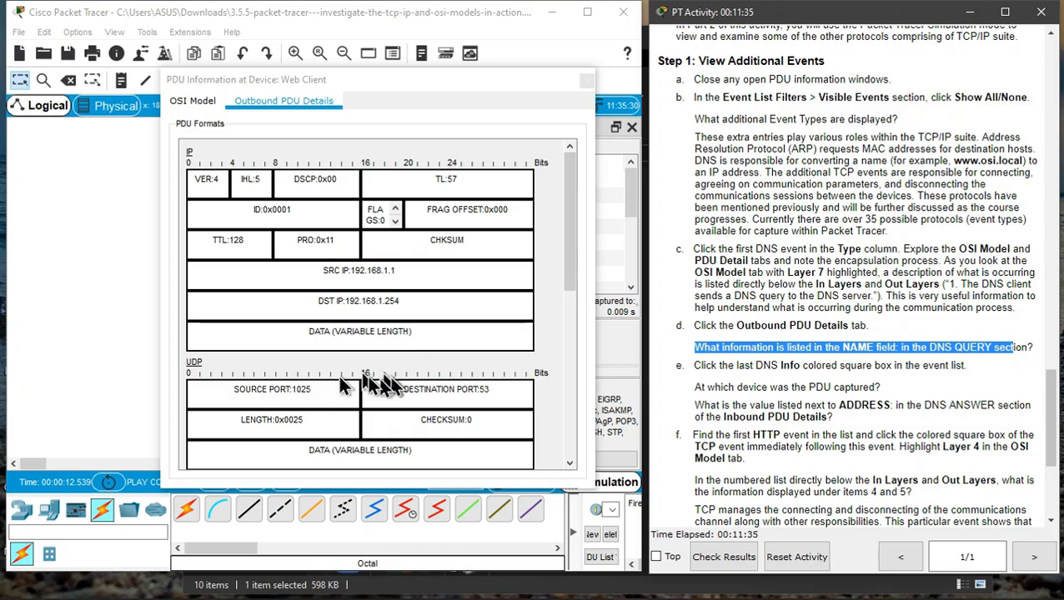
scroll(405, 353, "down", 10)
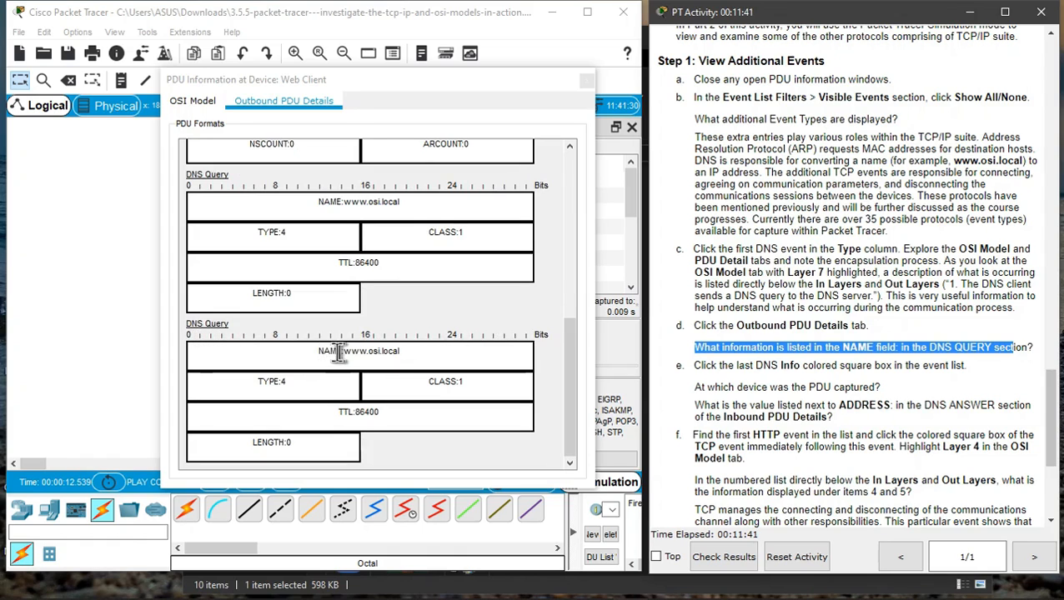
left_click_drag(318, 351, 467, 349)
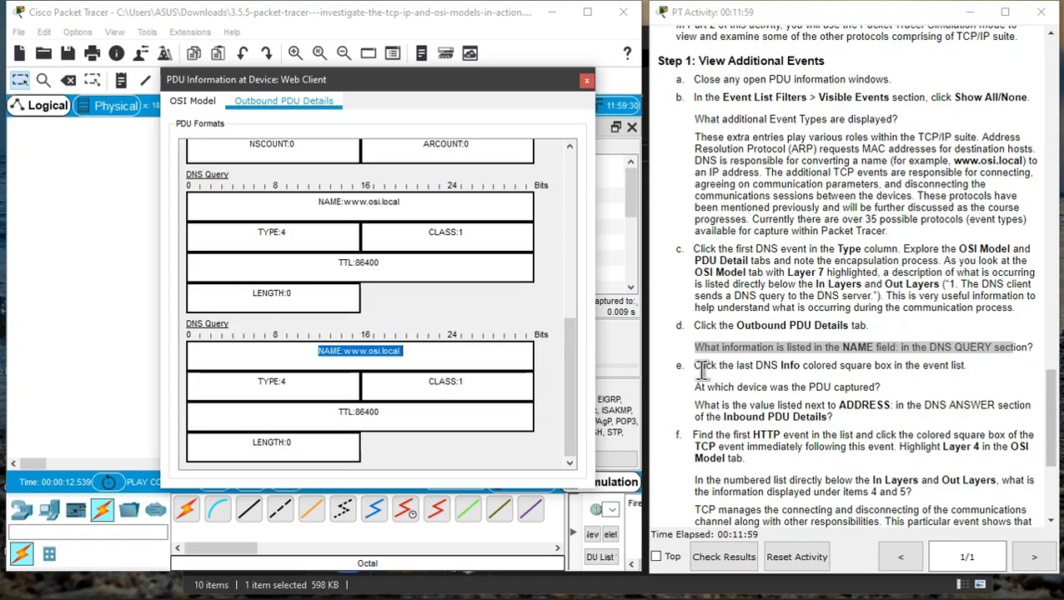
left_click_drag(696, 367, 938, 367)
left_click(940, 367)
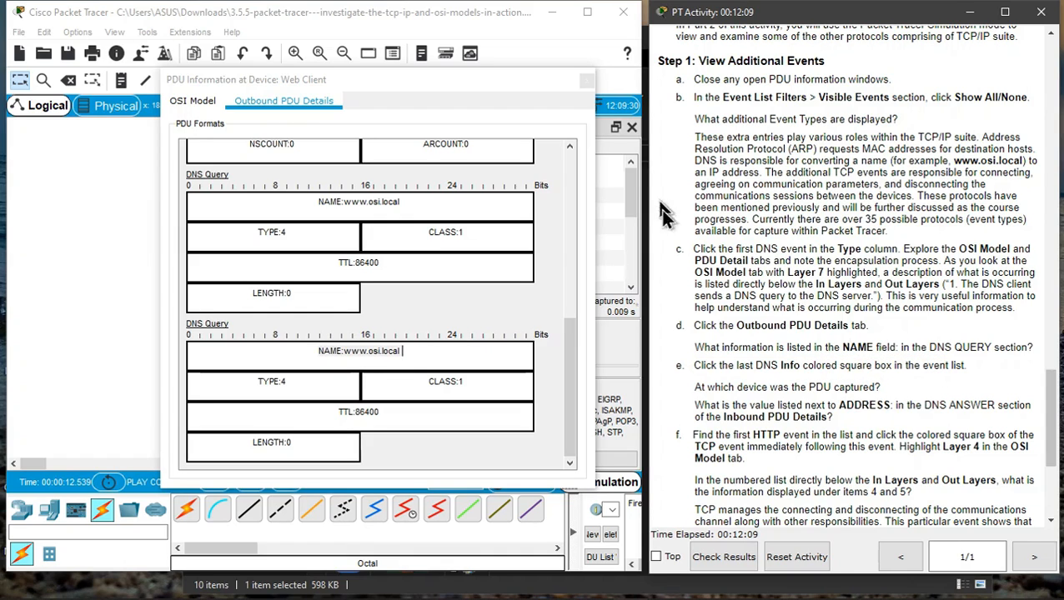
left_click(586, 80)
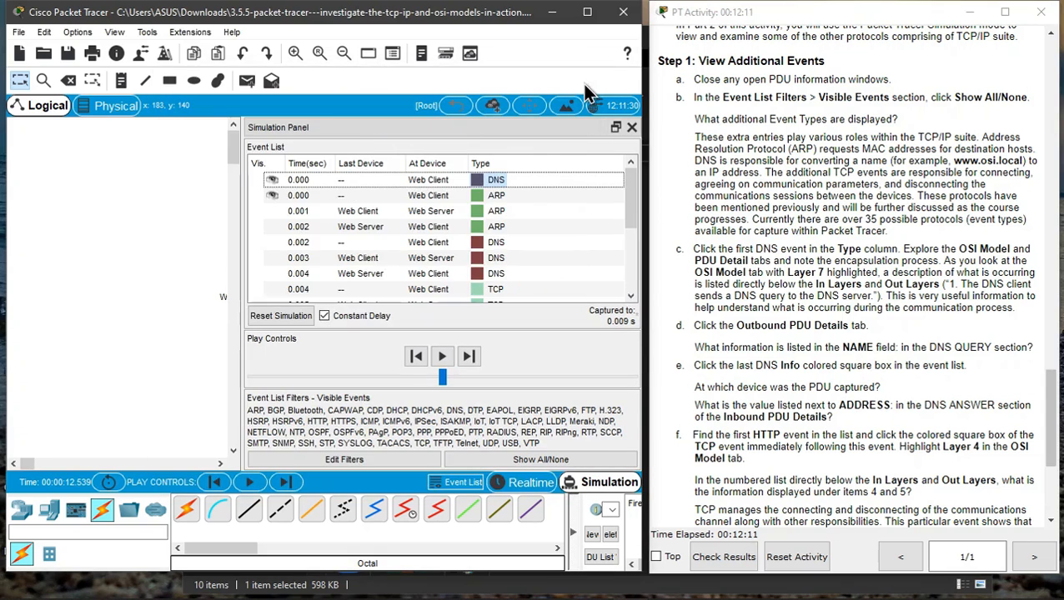
- Open the last DNS event's PDU information at the Web Client, step through its In Layers, then close it
scroll(531, 222, "down", 3)
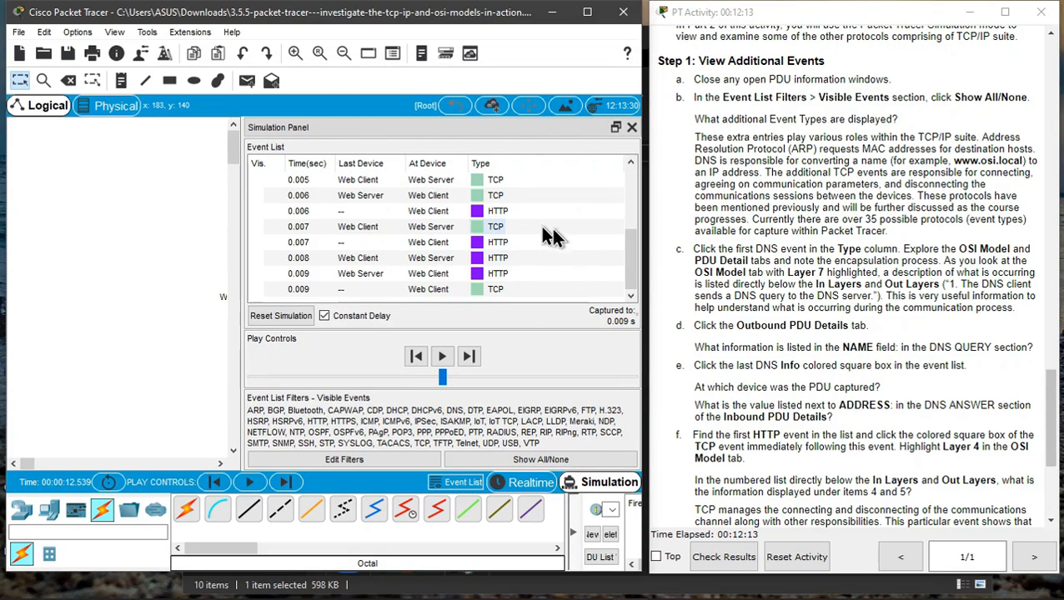
scroll(637, 230, "up", 2)
left_click_drag(636, 228, 638, 193)
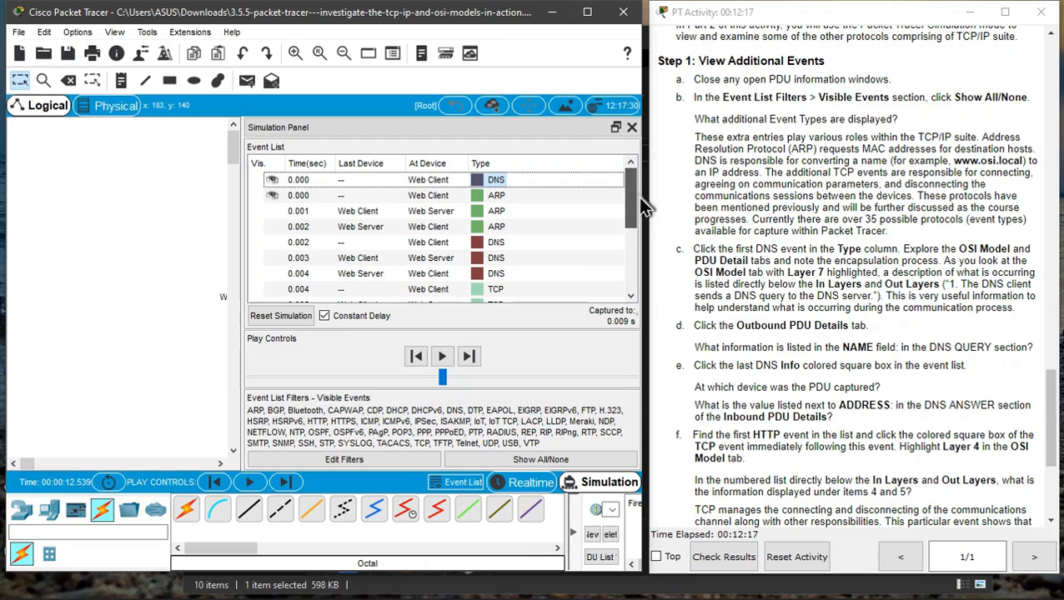
left_click_drag(695, 365, 808, 366)
left_click(476, 273)
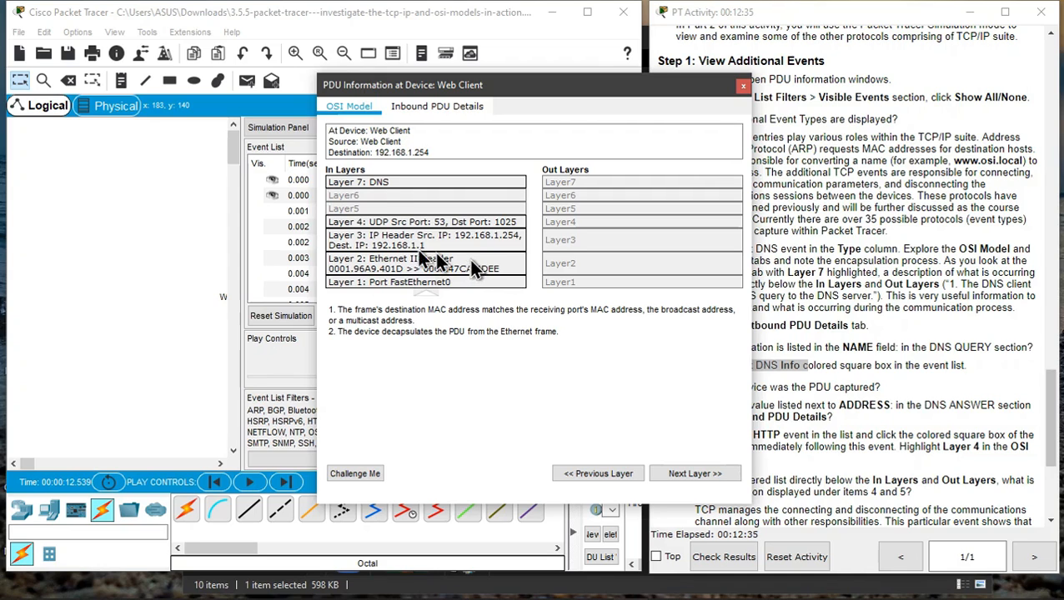
left_click(383, 182)
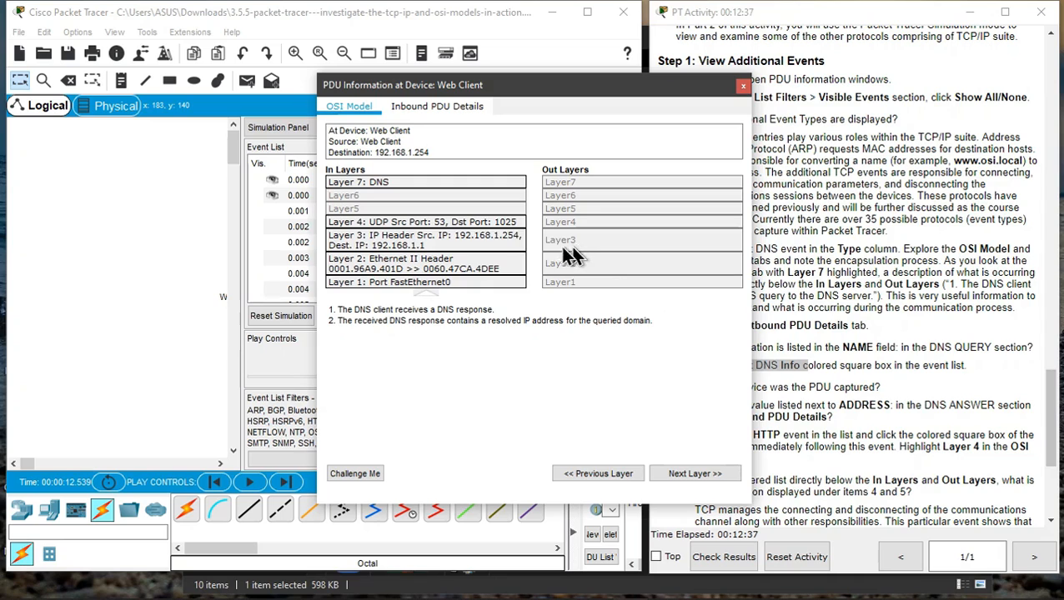
left_click(479, 227)
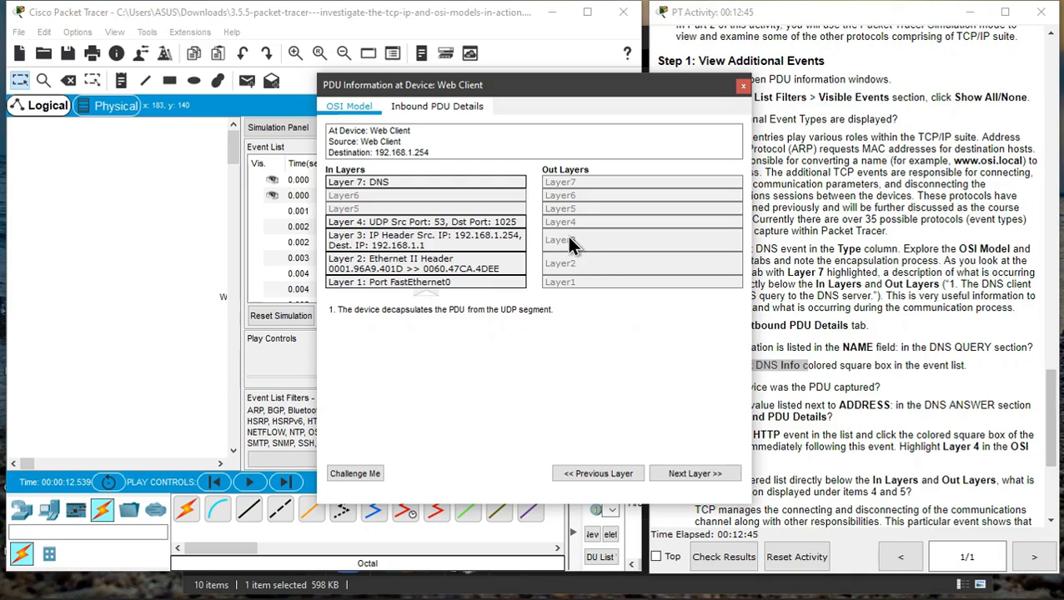
left_click(504, 240)
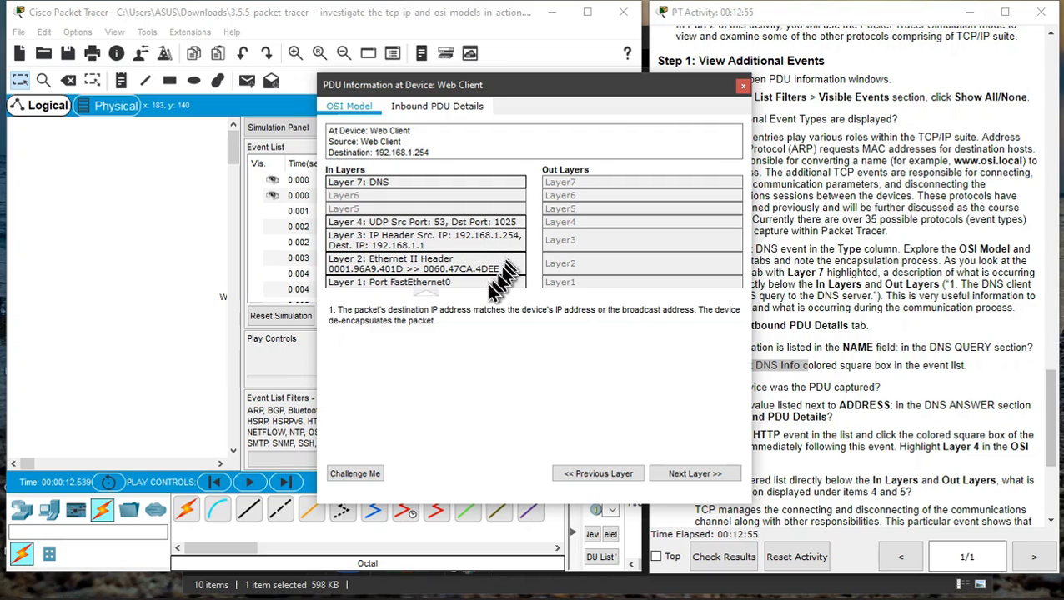
left_click(449, 265)
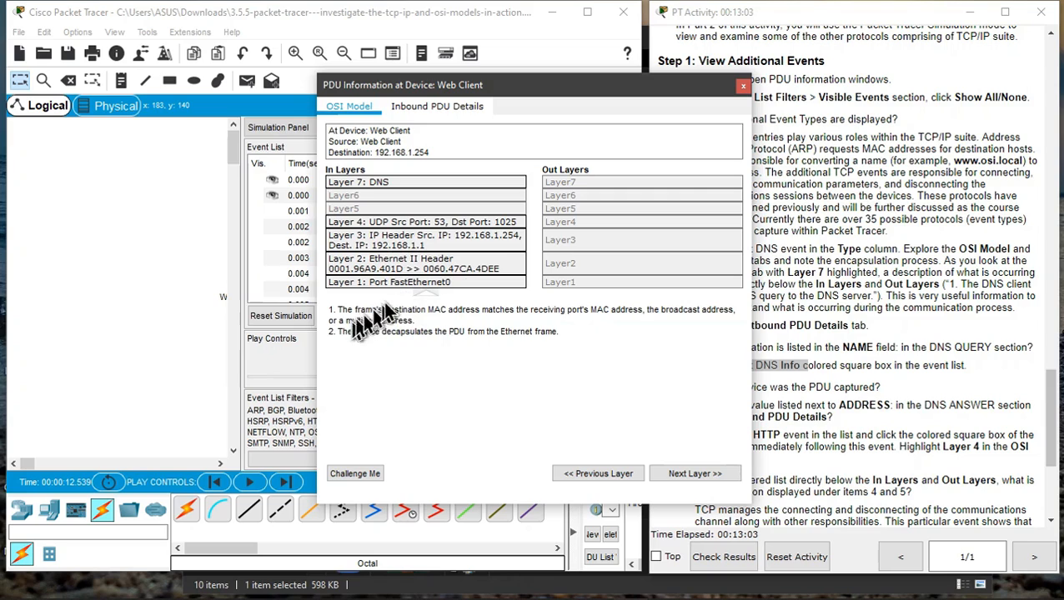
left_click(412, 285)
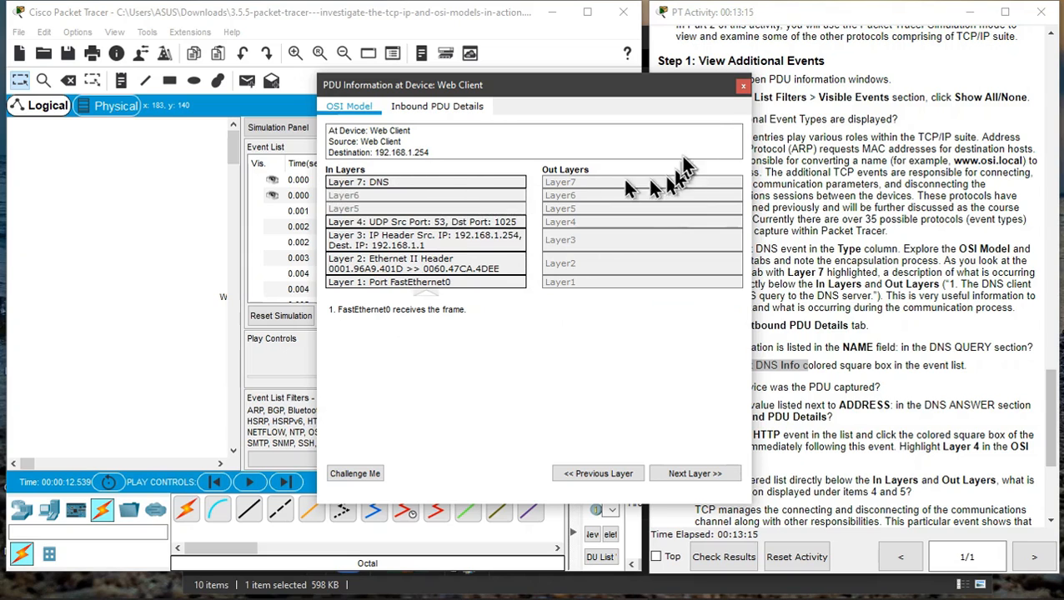
left_click(743, 85)
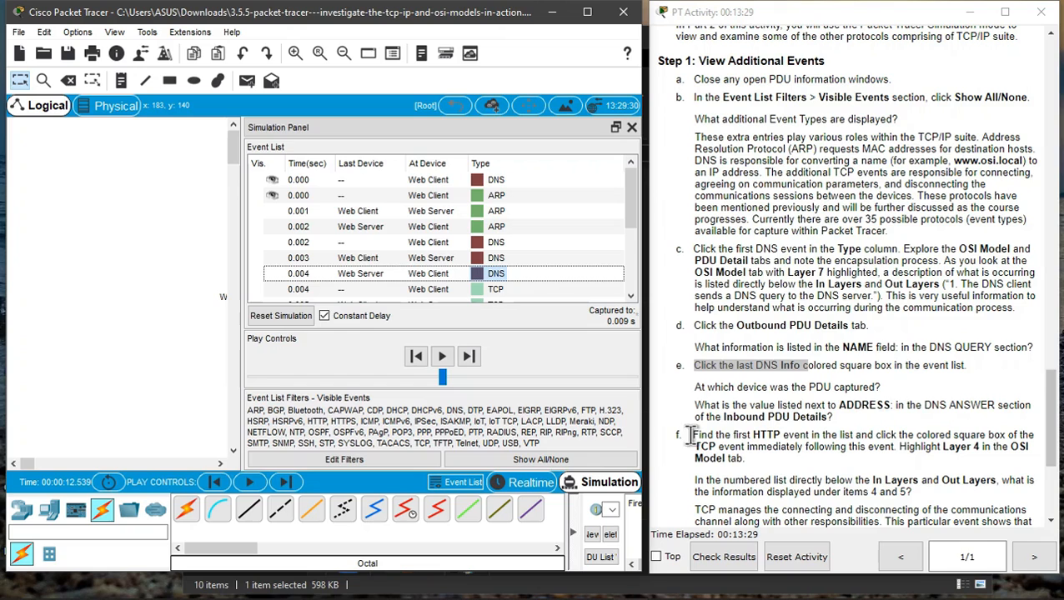
- Open the PDU information of the first HTTP event in the Event List
scroll(543, 287, "down", 3)
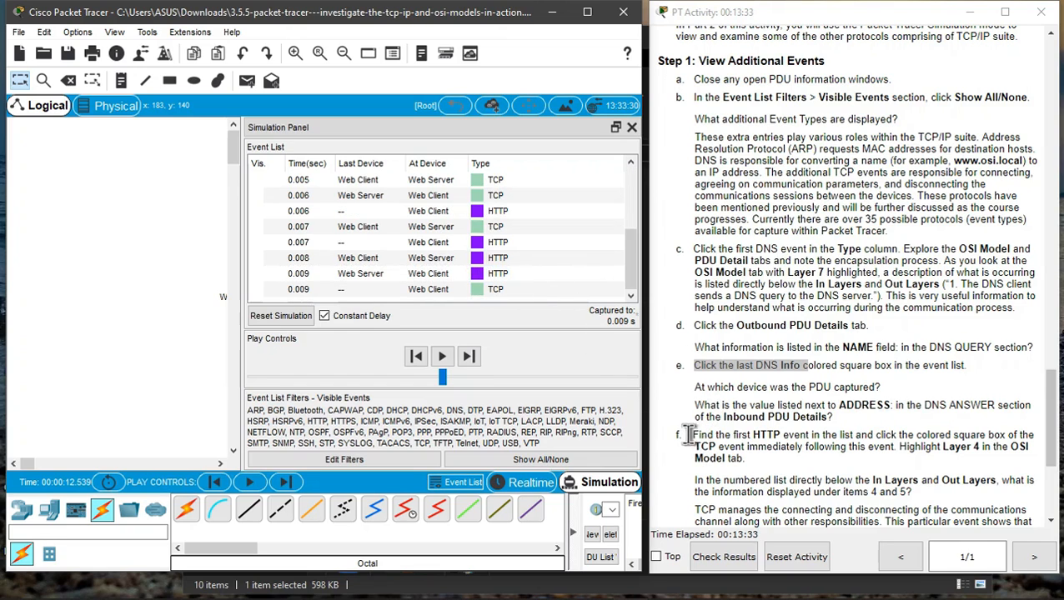
left_click_drag(691, 434, 963, 448)
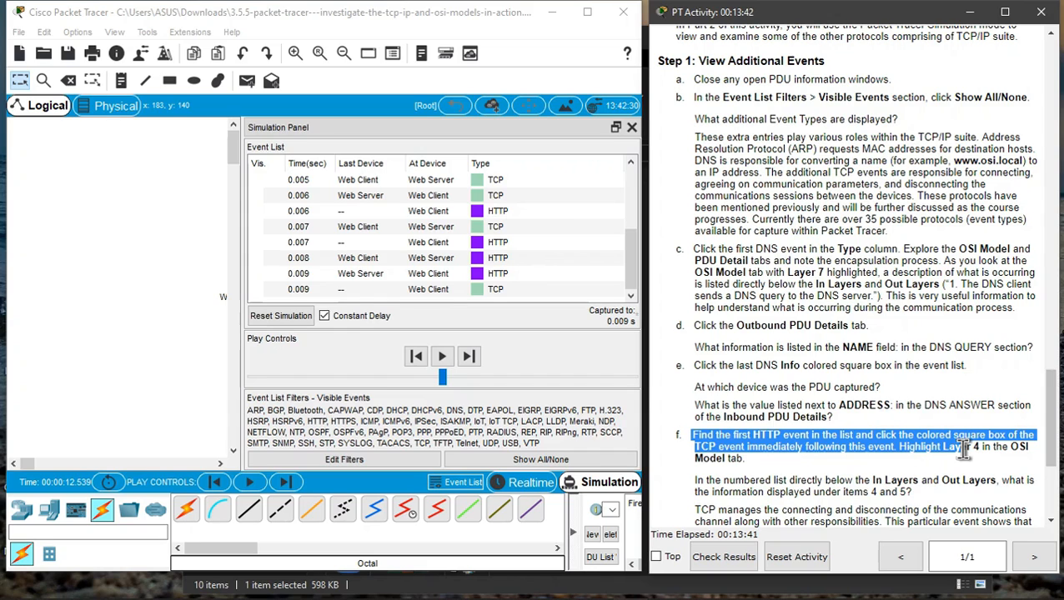
left_click_drag(963, 448, 885, 461)
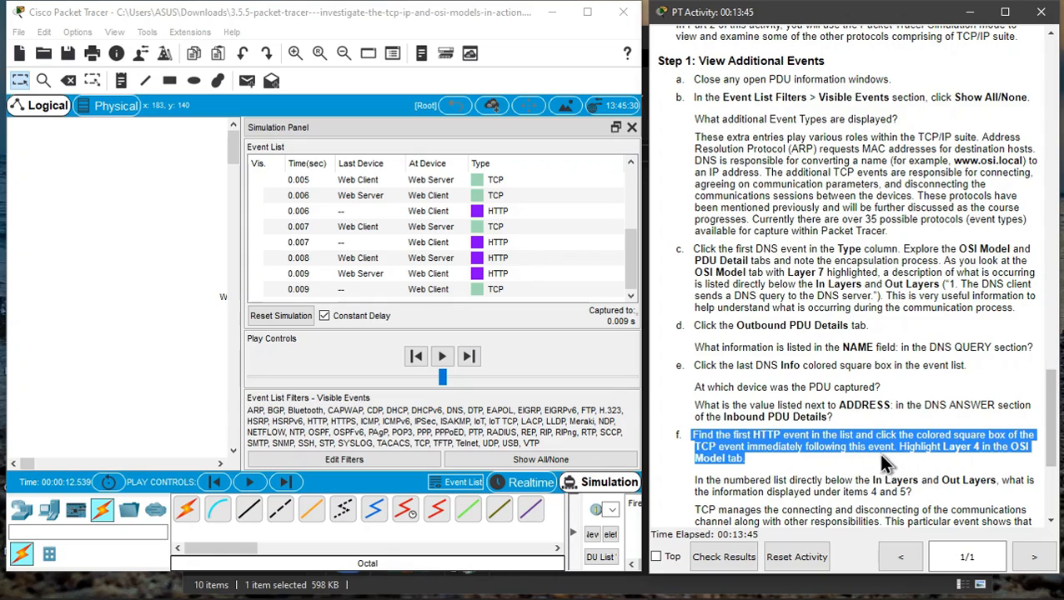
left_click(825, 419)
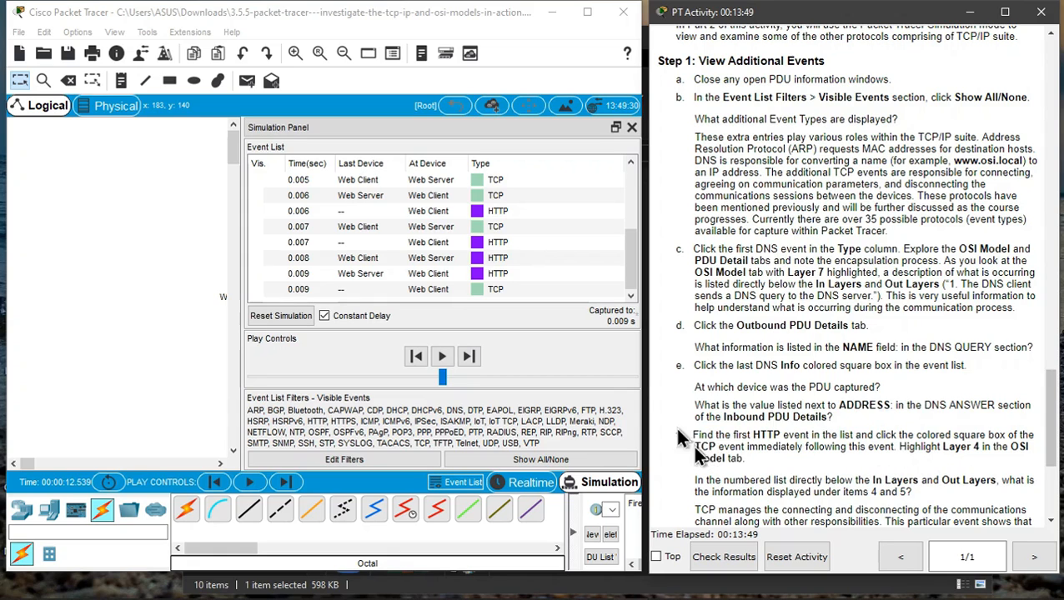
left_click_drag(694, 434, 813, 437)
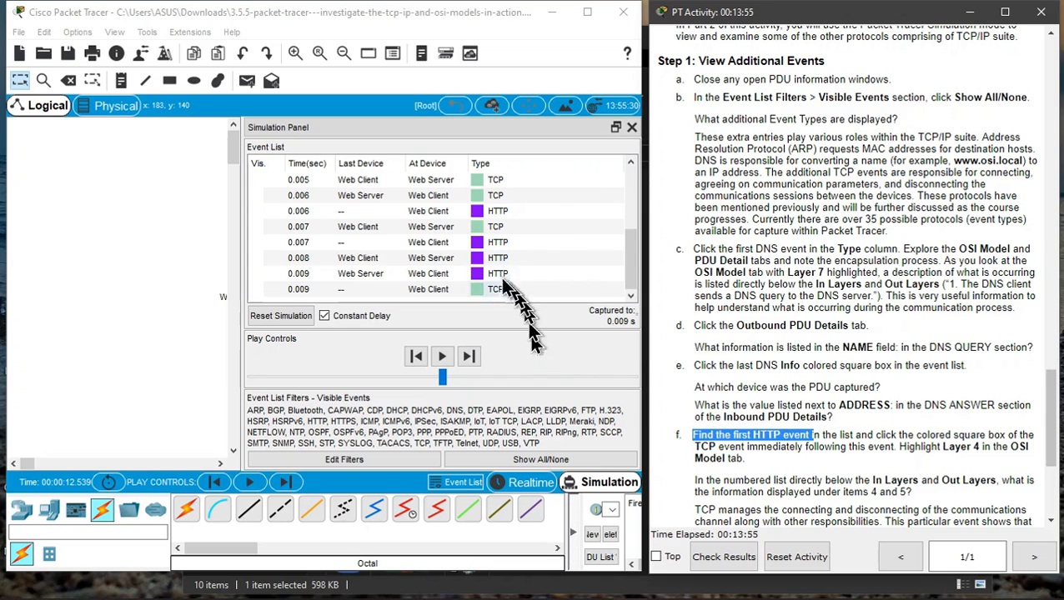
mouse_move(632, 275)
left_mouse_down()
mouse_move(640, 218)
mouse_move(632, 254)
left_mouse_up()
left_click(480, 228)
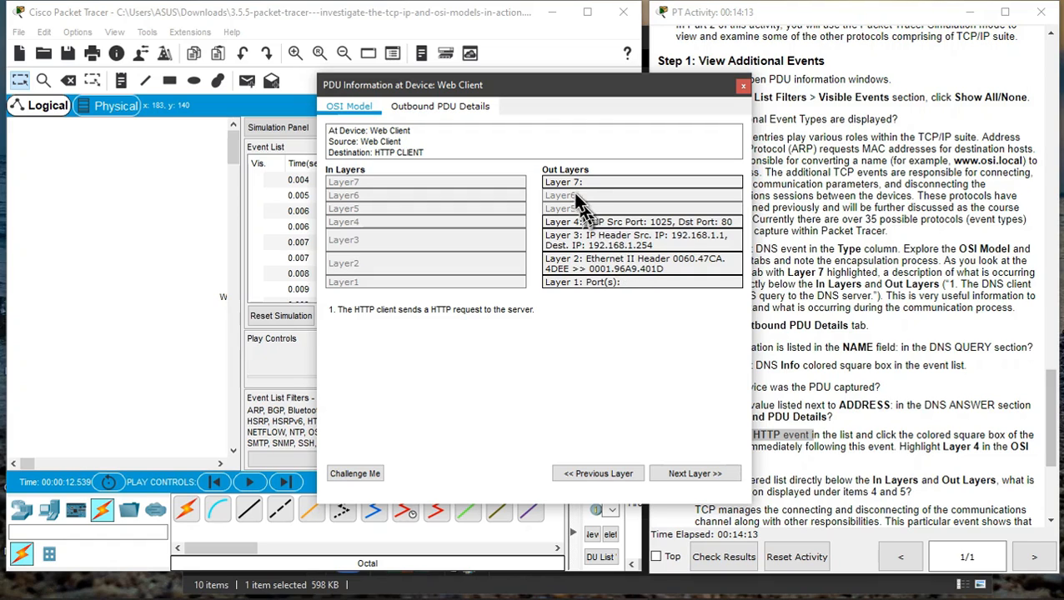
- Step through the HTTP event's Out Layers, view its Outbound PDU Details, then close the window
left_click(600, 224)
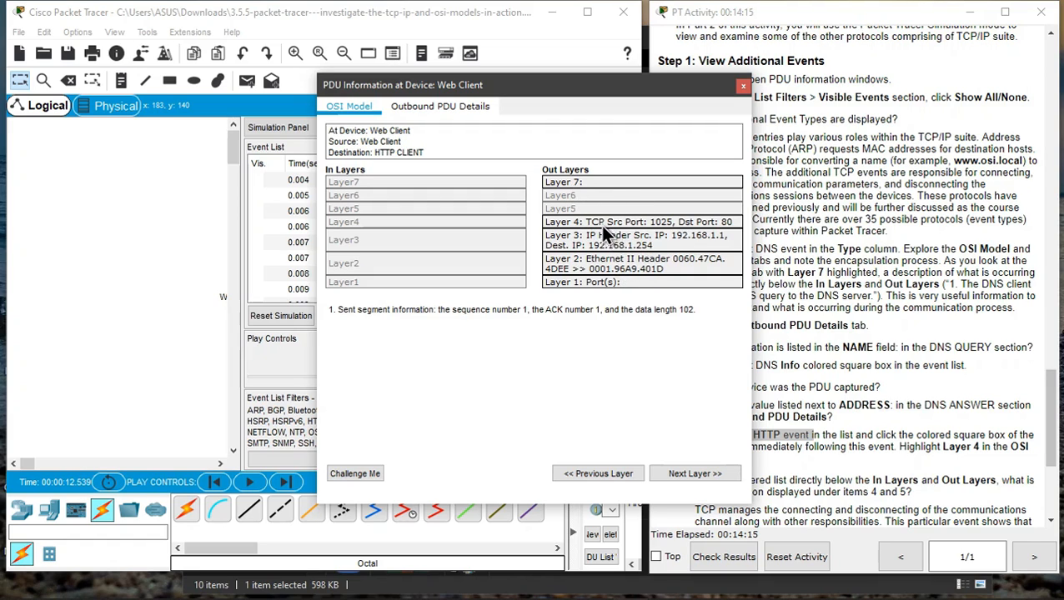
left_click(634, 245)
left_click(631, 264)
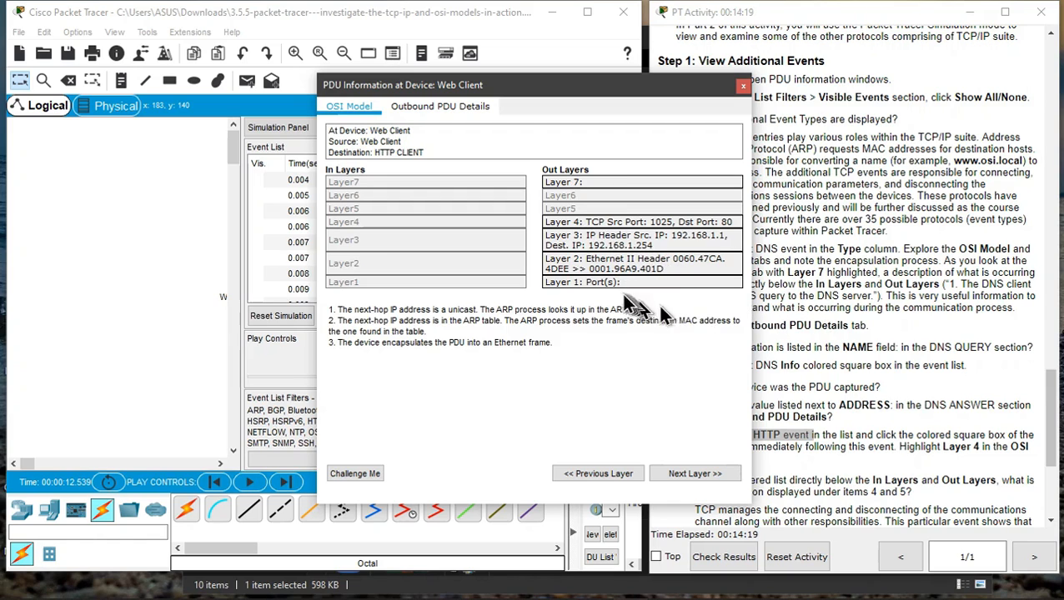
left_click(609, 282)
left_click(442, 109)
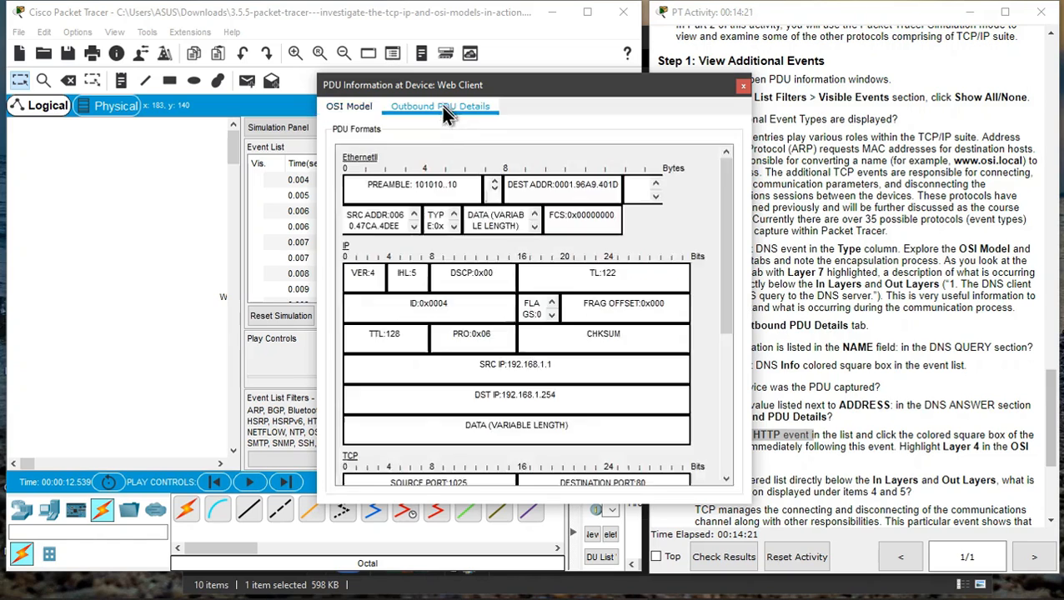
scroll(519, 292, "down", 5)
scroll(518, 292, "up", 5)
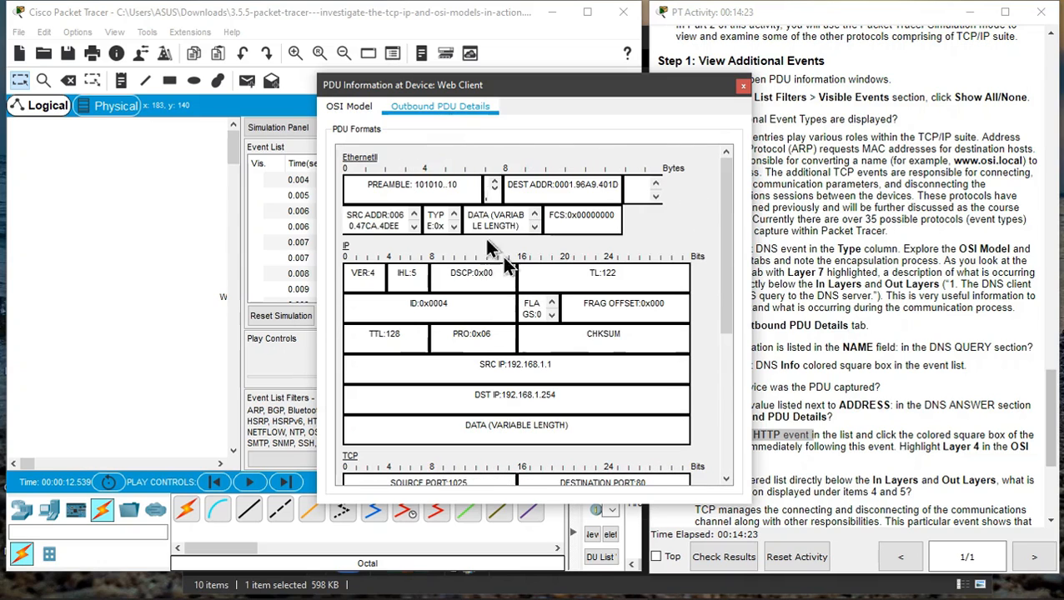
left_click(359, 111)
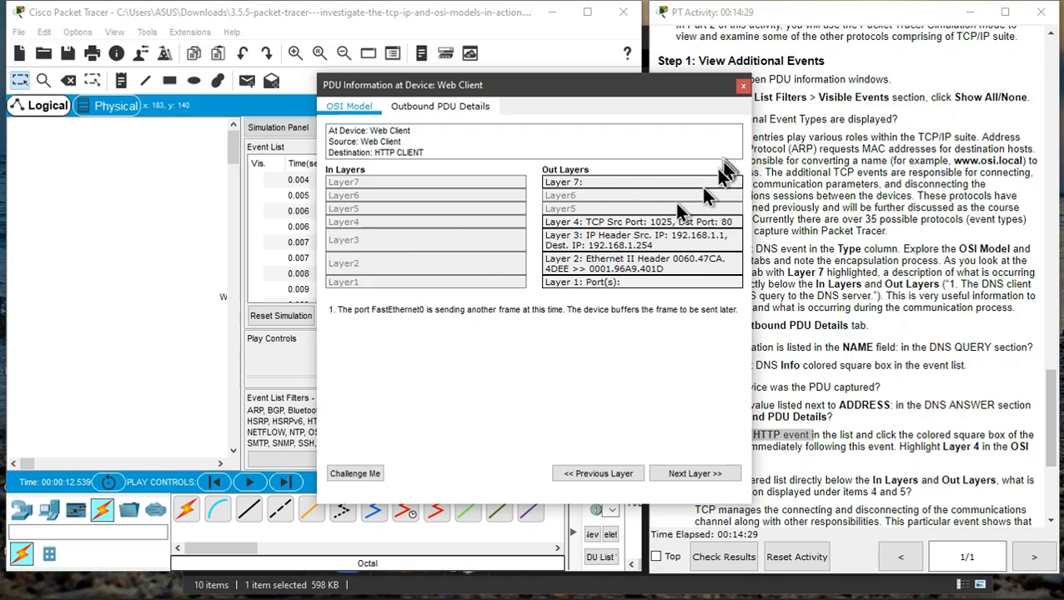
left_click(743, 86)
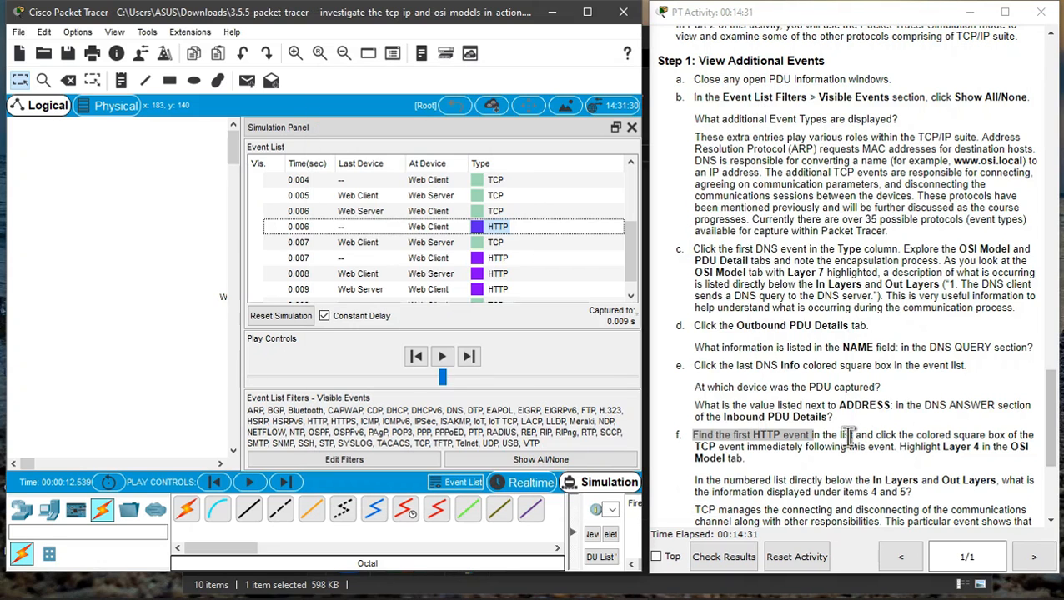
- Open the last TCP event's PDU information at the Web Client, review its Layer 4 Out Layers steps, then close it
scroll(847, 442, "down", 4)
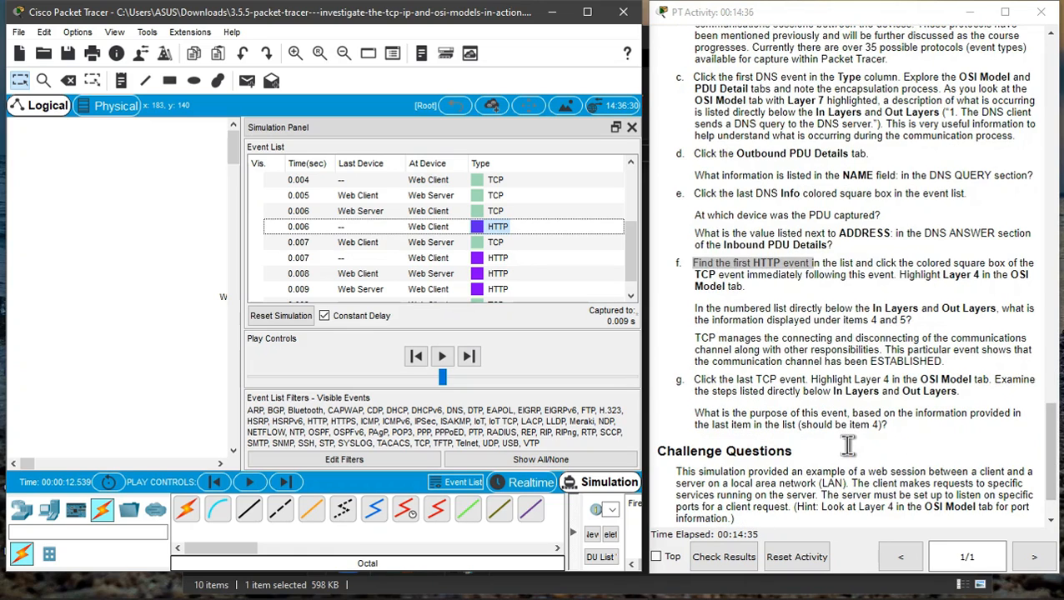
scroll(844, 444, "down", 2)
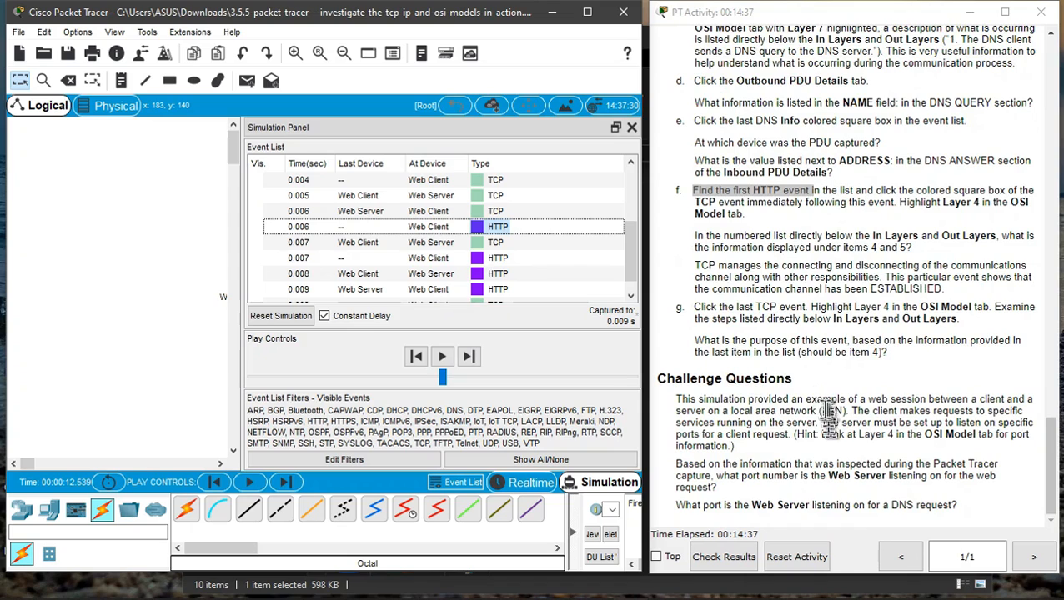
left_click(697, 313)
left_click_drag(693, 309, 972, 308)
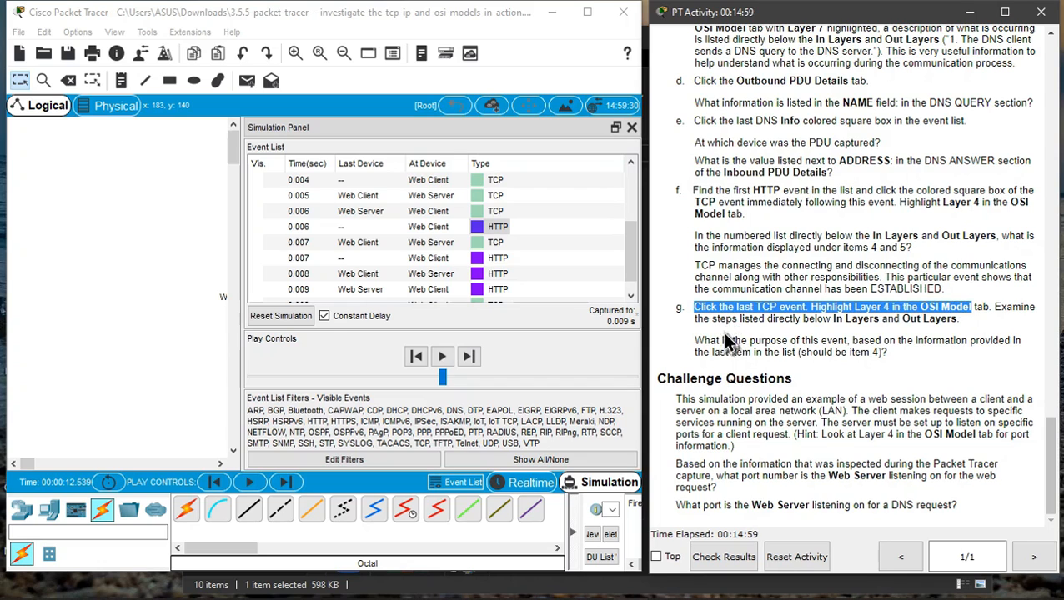
scroll(519, 253, "down", 1)
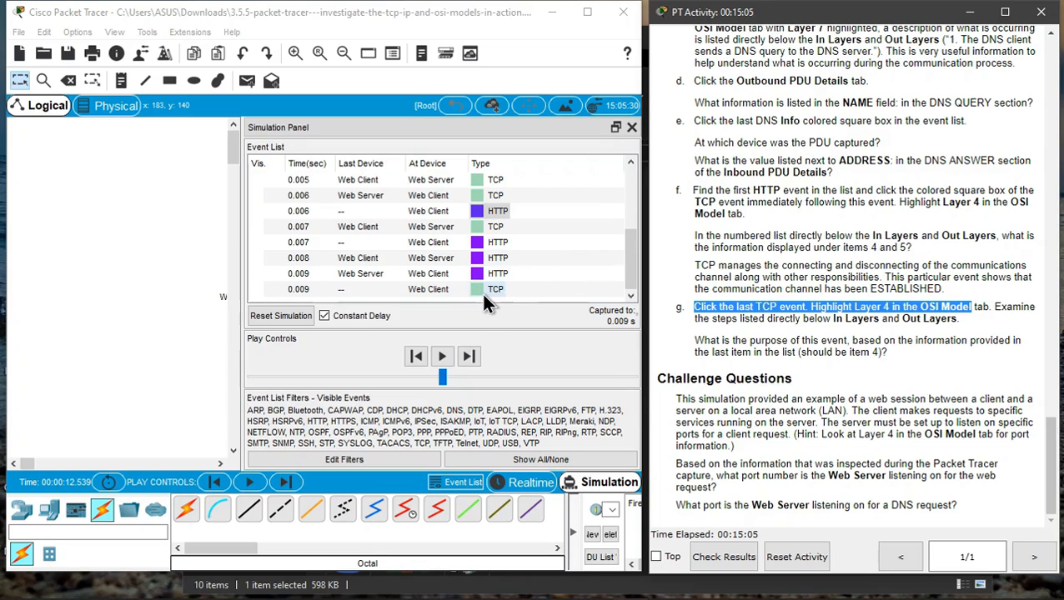
left_click(897, 340)
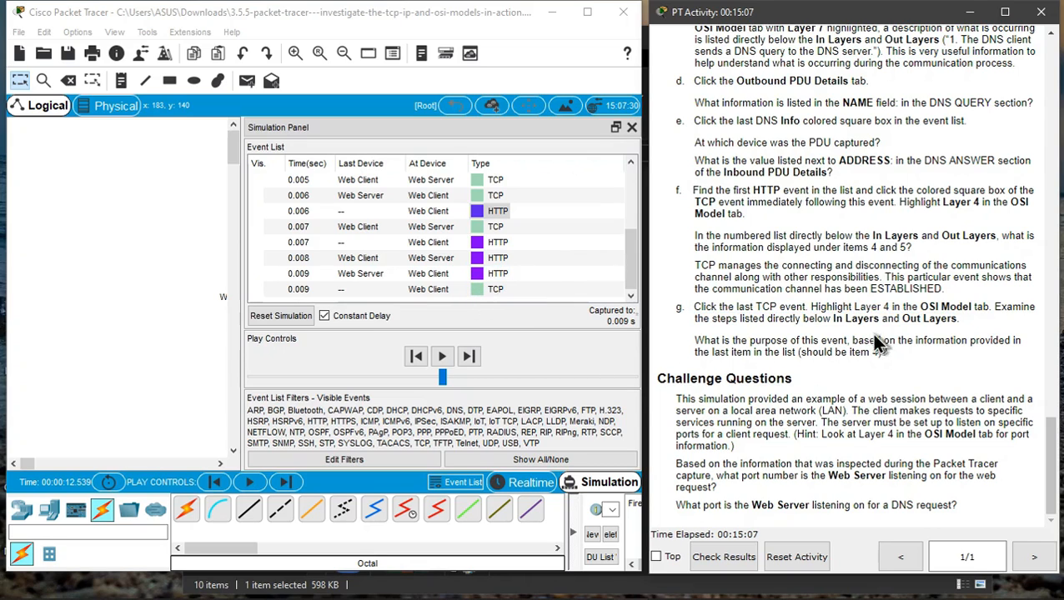
left_click_drag(811, 307, 977, 307)
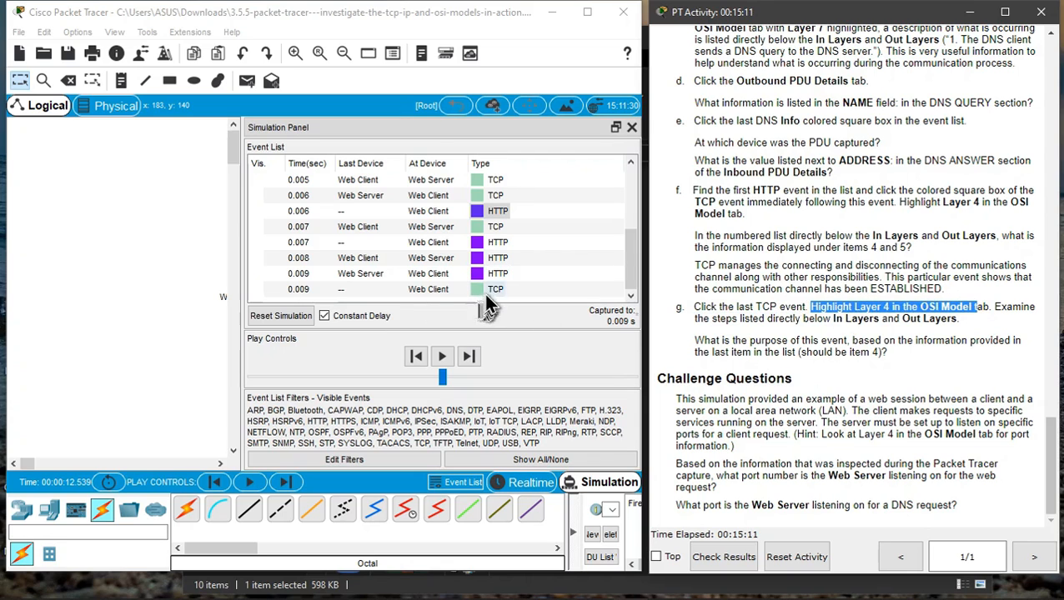
left_click(483, 297)
left_click(482, 293)
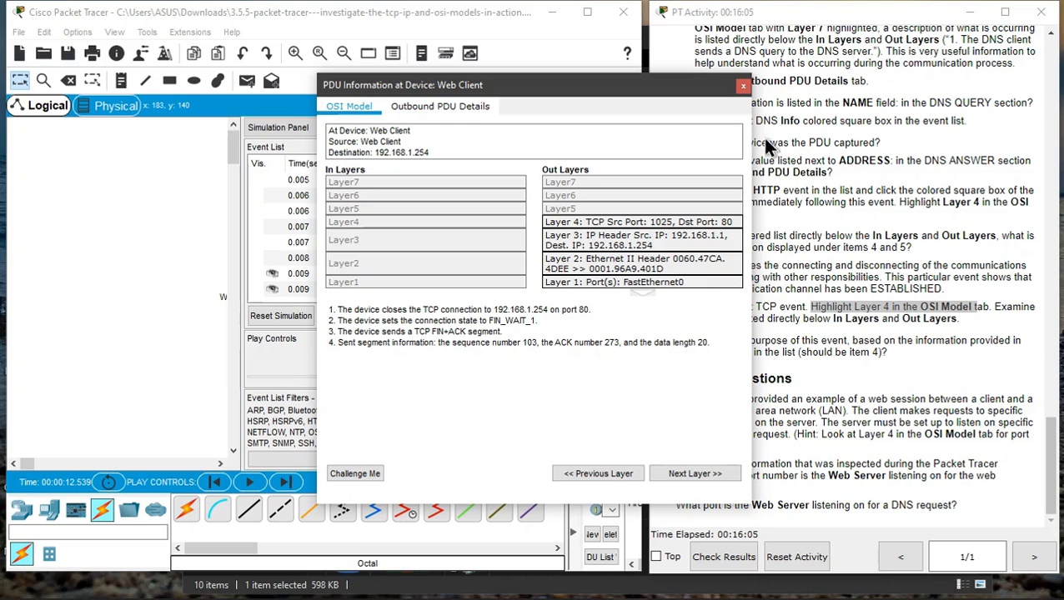
left_click(743, 85)
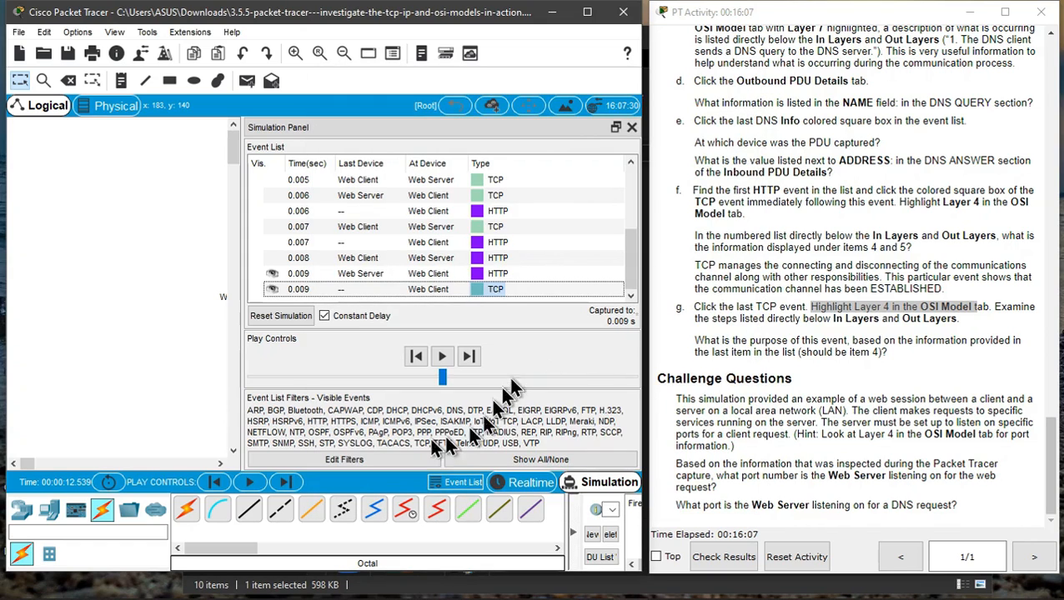
left_click_drag(246, 251, 321, 254)
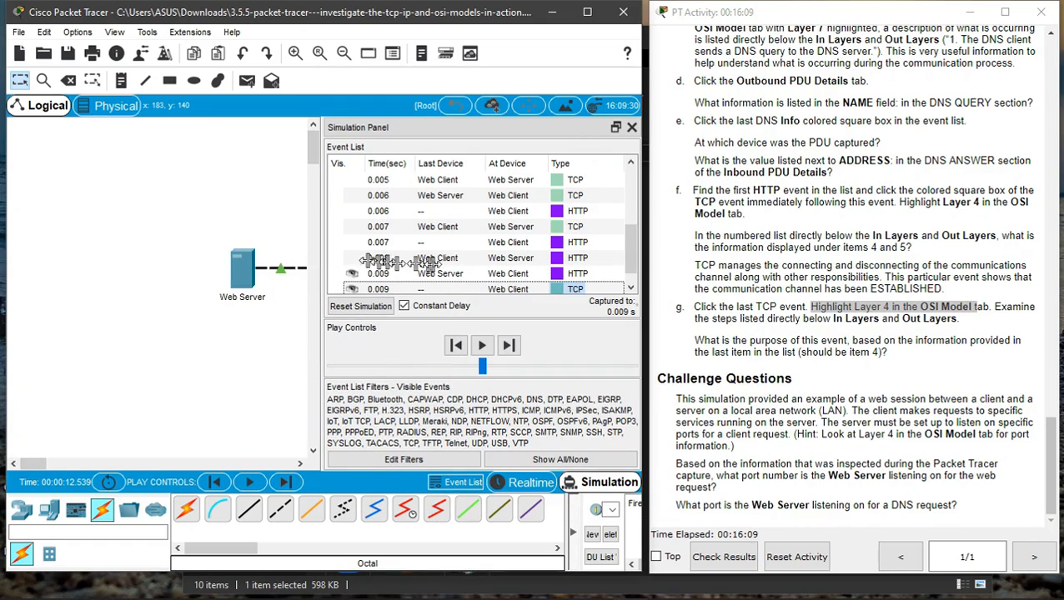
- Open the PDU information of the last HTTP event at the Web Client, review its In Layers, then close it
left_click(433, 274)
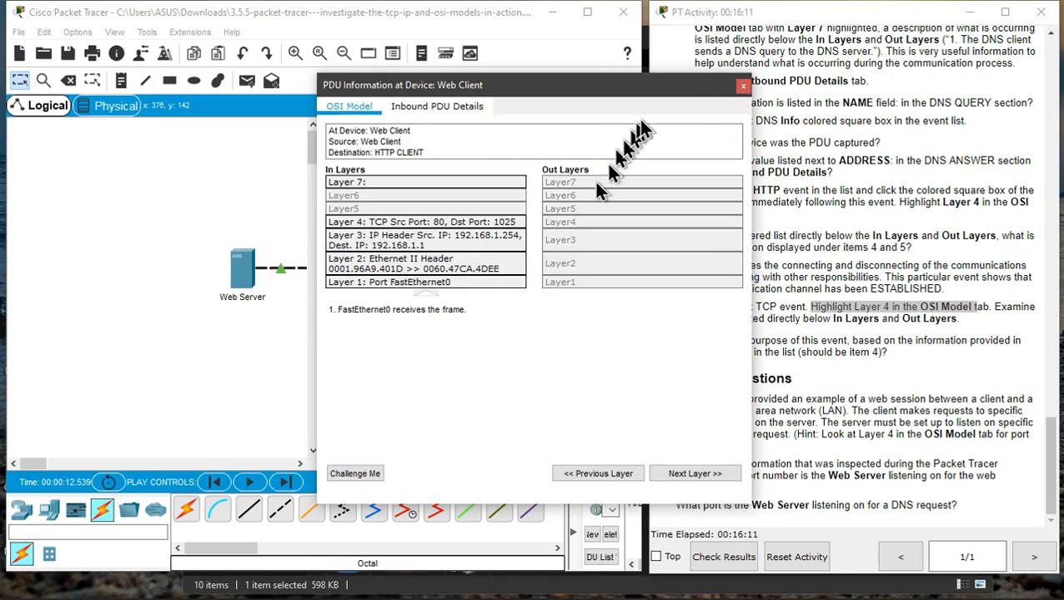
left_click(743, 85)
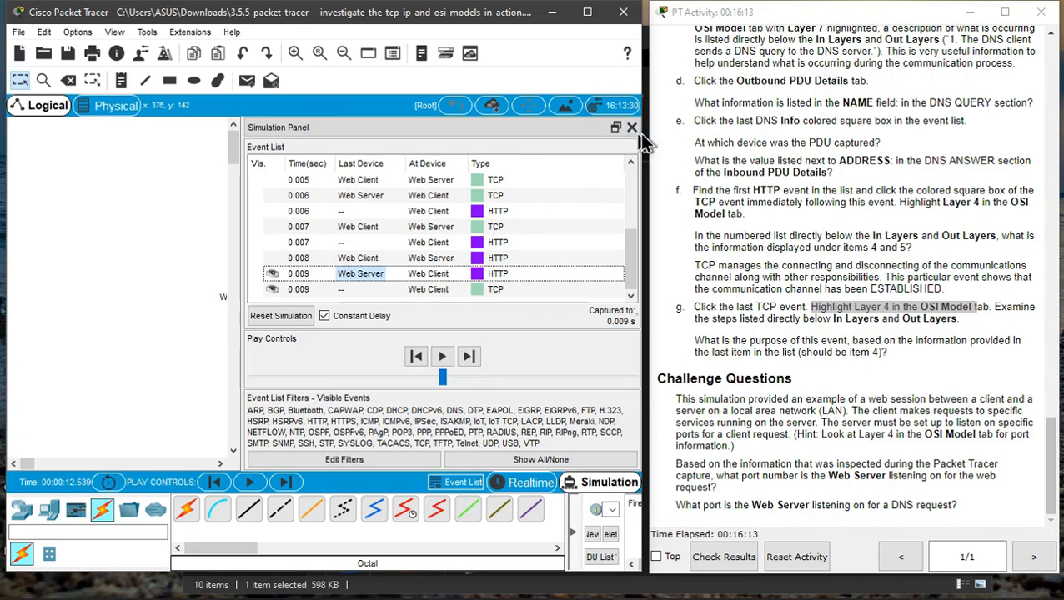
- Step forward through the captured events one at a time from the start of the Event List
left_click_drag(641, 135, 754, 163)
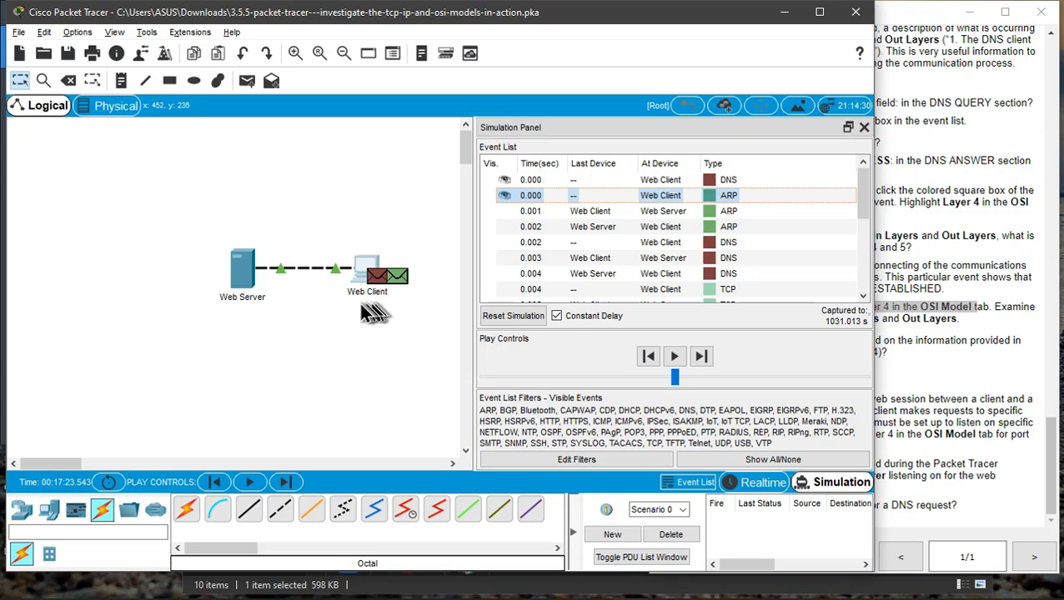
left_click(702, 357)
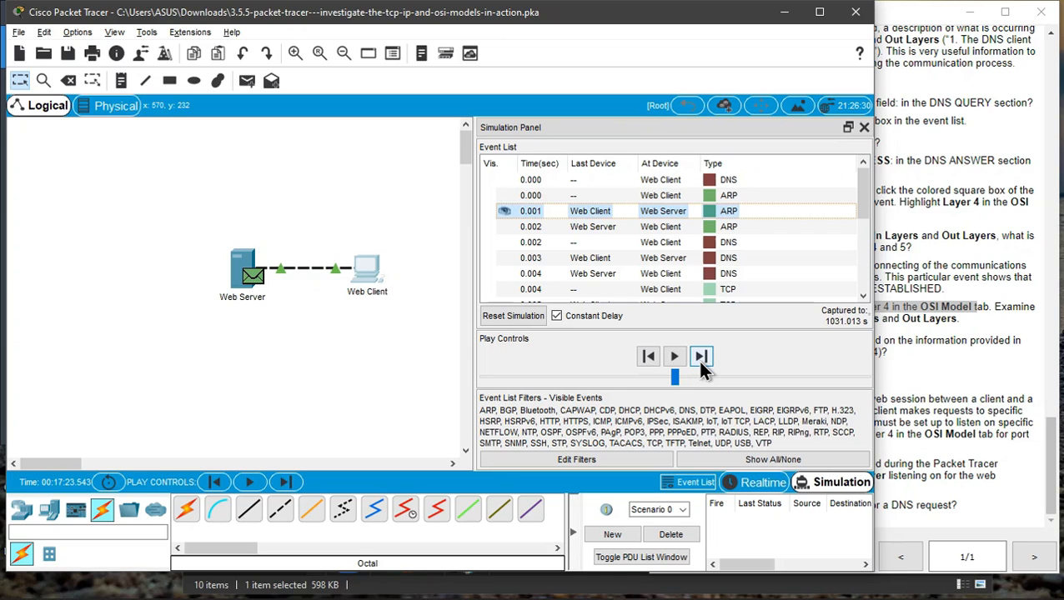
left_click(700, 362)
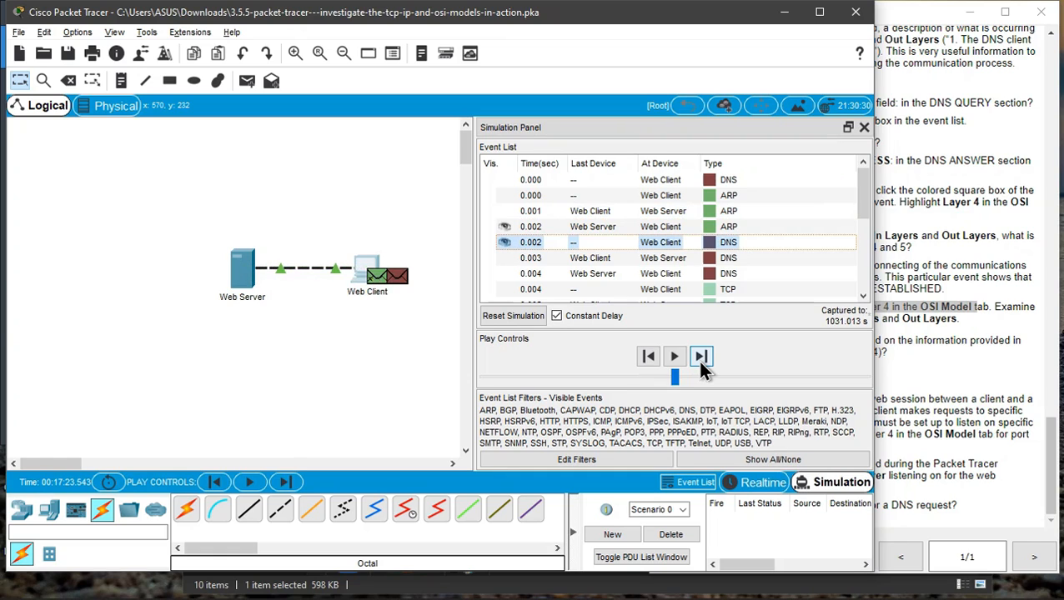
left_click(701, 362)
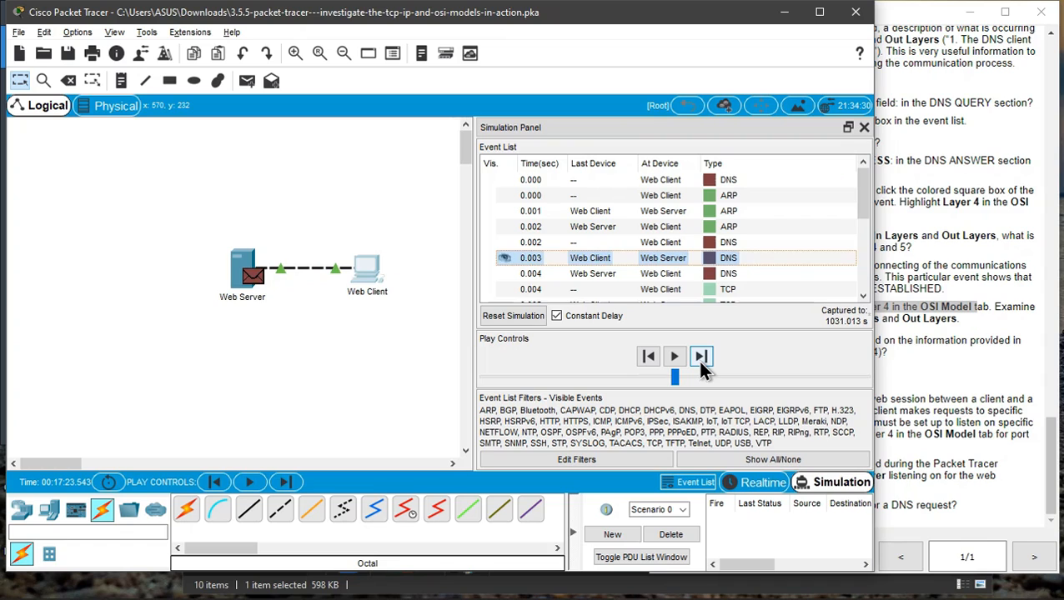
left_click(702, 364)
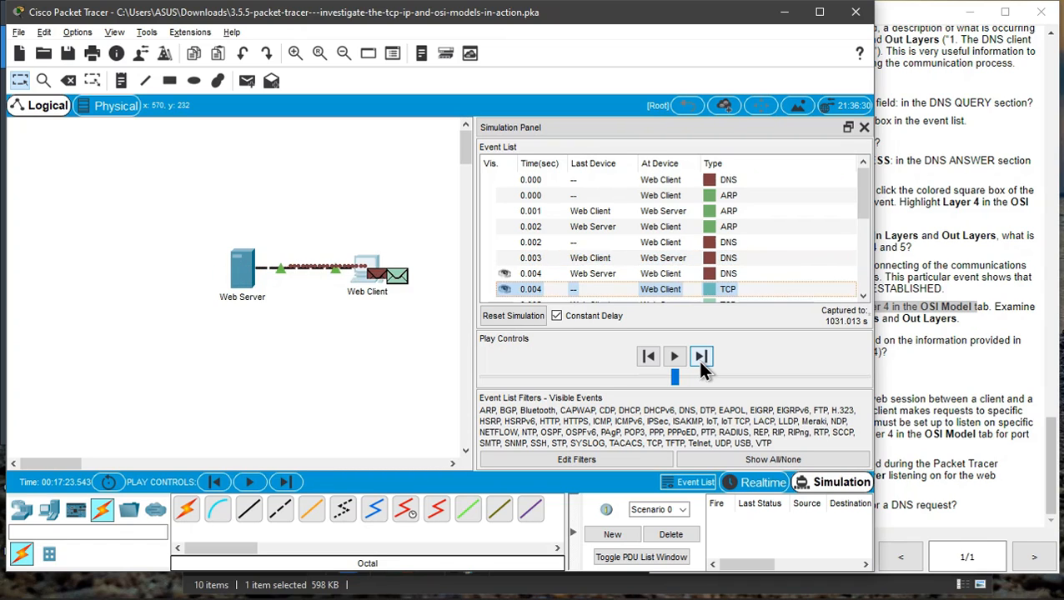